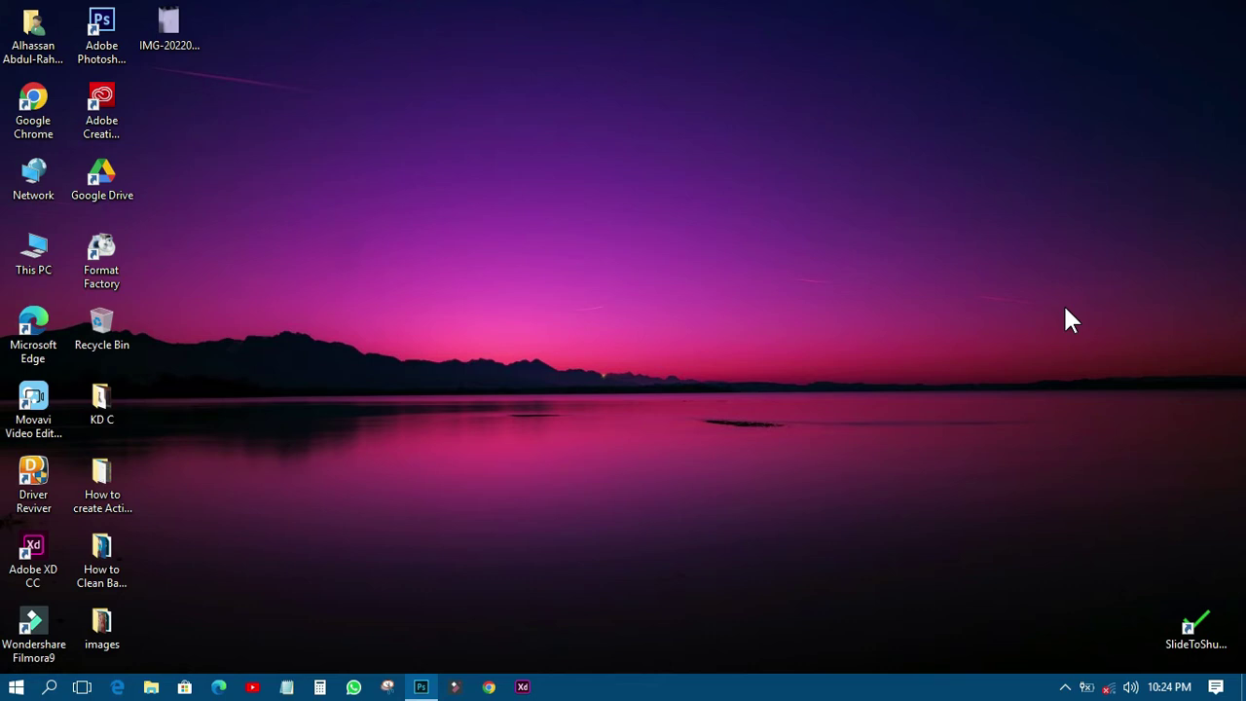
View the desktop photo IMG-20220816-WA0010.jpg enlarged around the handwritten signature and close the viewer.
{"action": "double_click", "coordinate": [185, 37]}
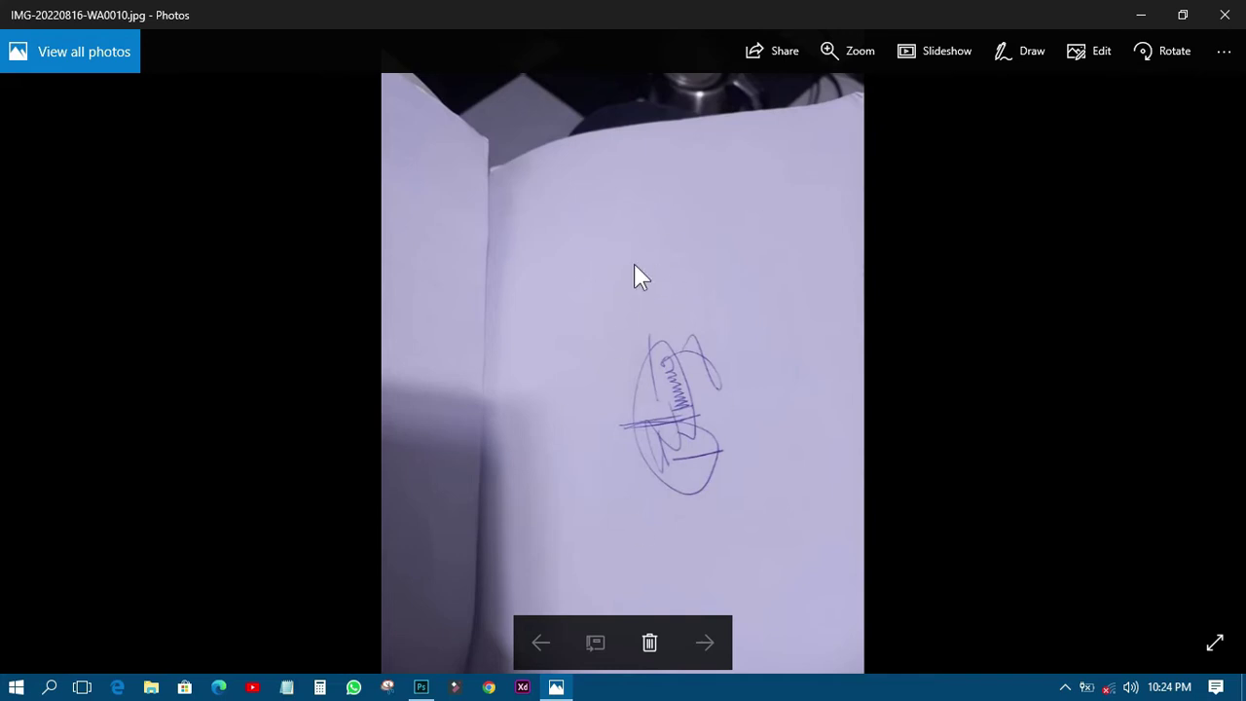
{"action": "left_click", "coordinate": [849, 54]}
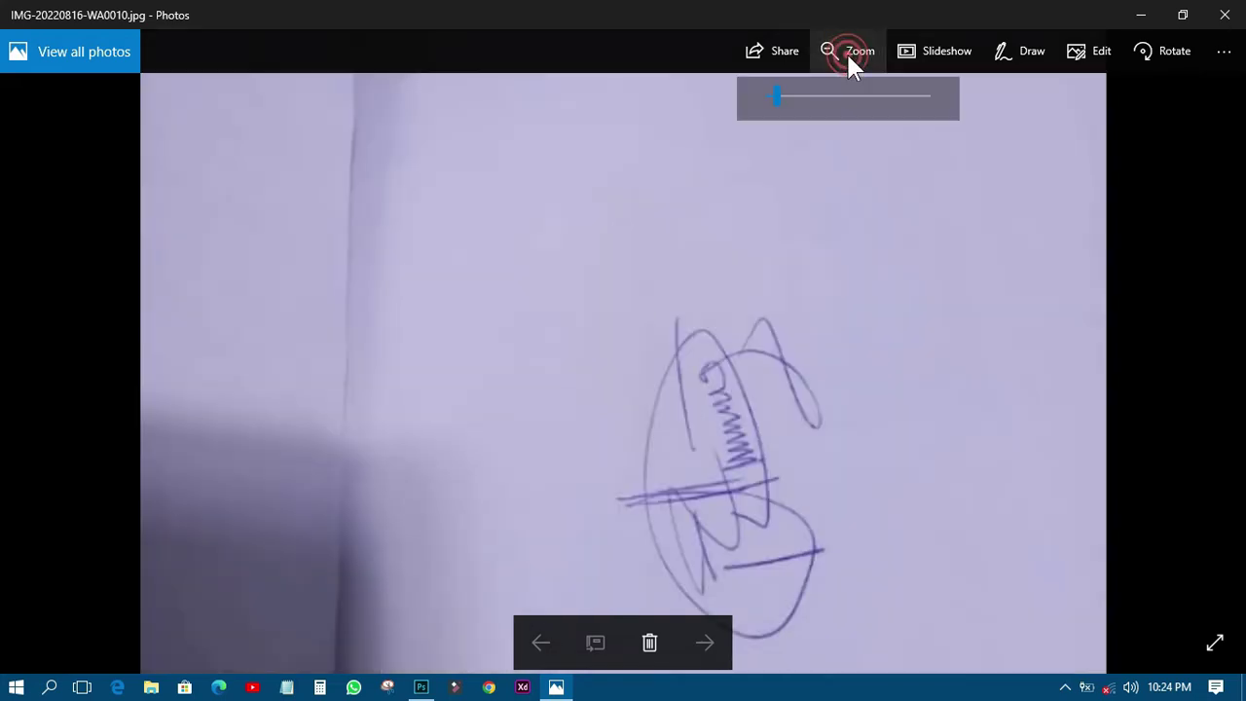
{"action": "mouse_move", "coordinate": [736, 478]}
{"action": "left_mouse_down"}
{"action": "mouse_move", "coordinate": [707, 406]}
{"action": "mouse_move", "coordinate": [705, 417]}
{"action": "mouse_move", "coordinate": [708, 383]}
{"action": "left_mouse_up"}
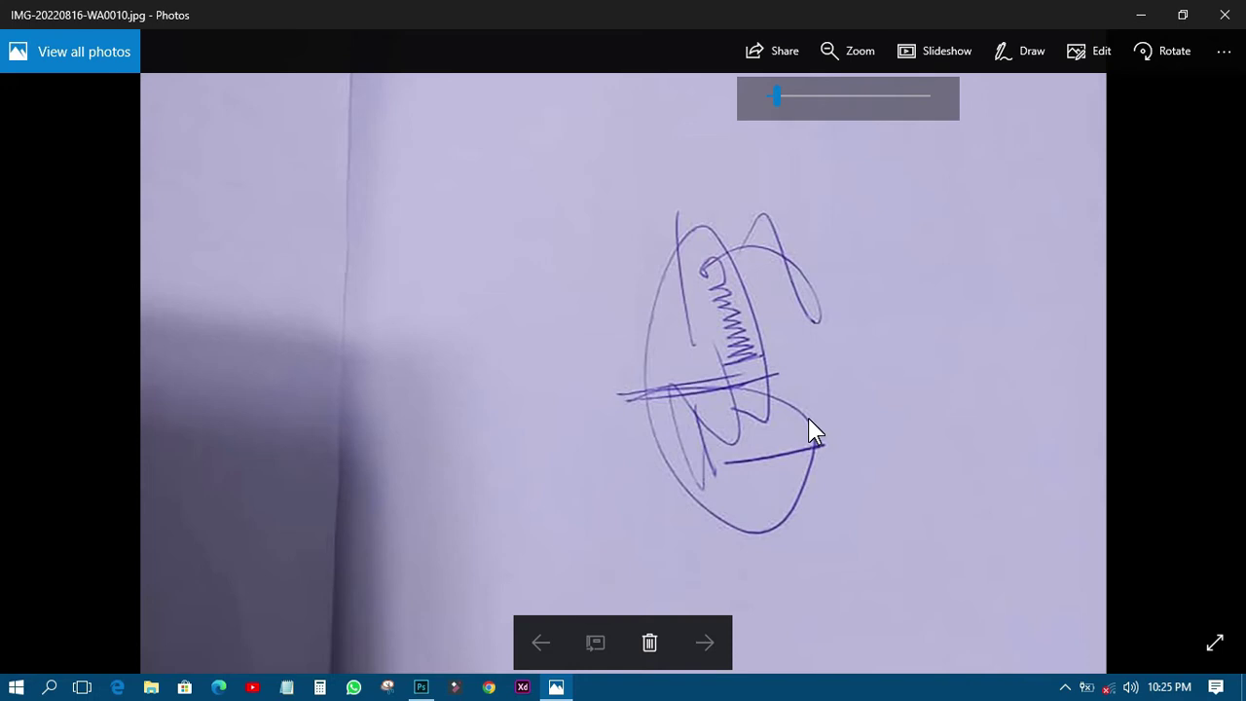
{"action": "left_click", "coordinate": [1223, 15]}
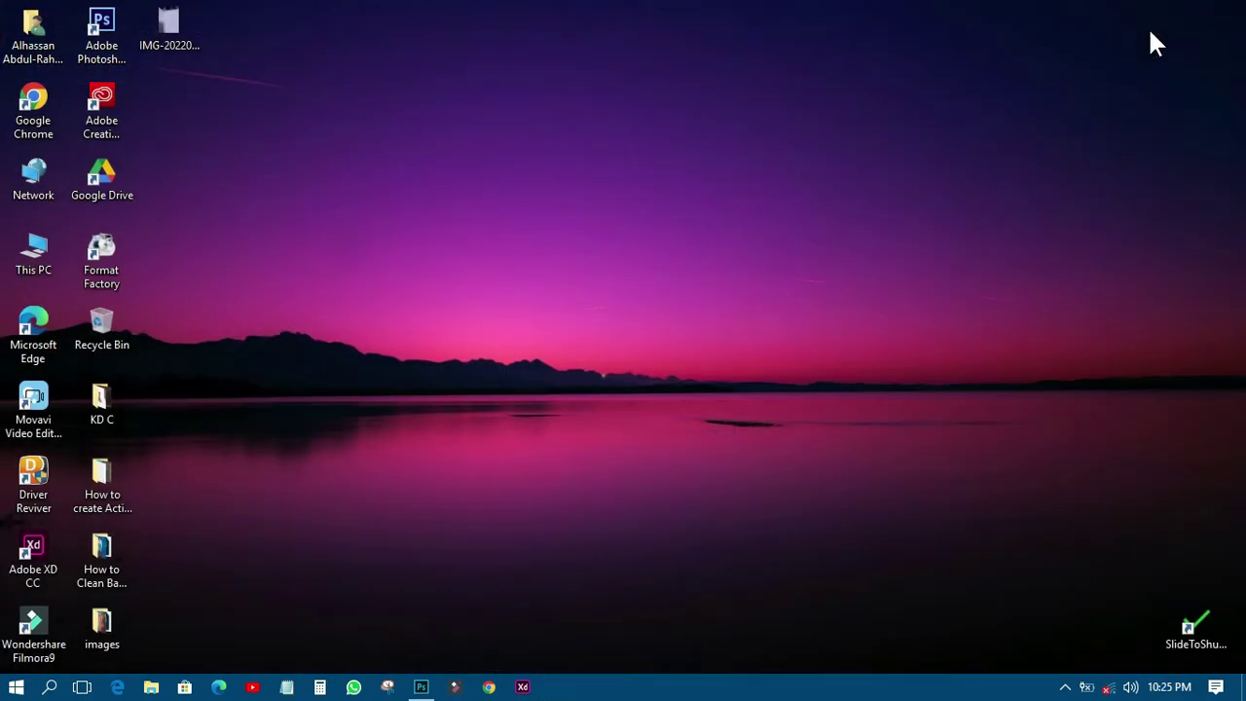
Switch to Photoshop and open the image IMG-20220816-WA0010 from the Desktop folder.
{"action": "left_click", "coordinate": [421, 684]}
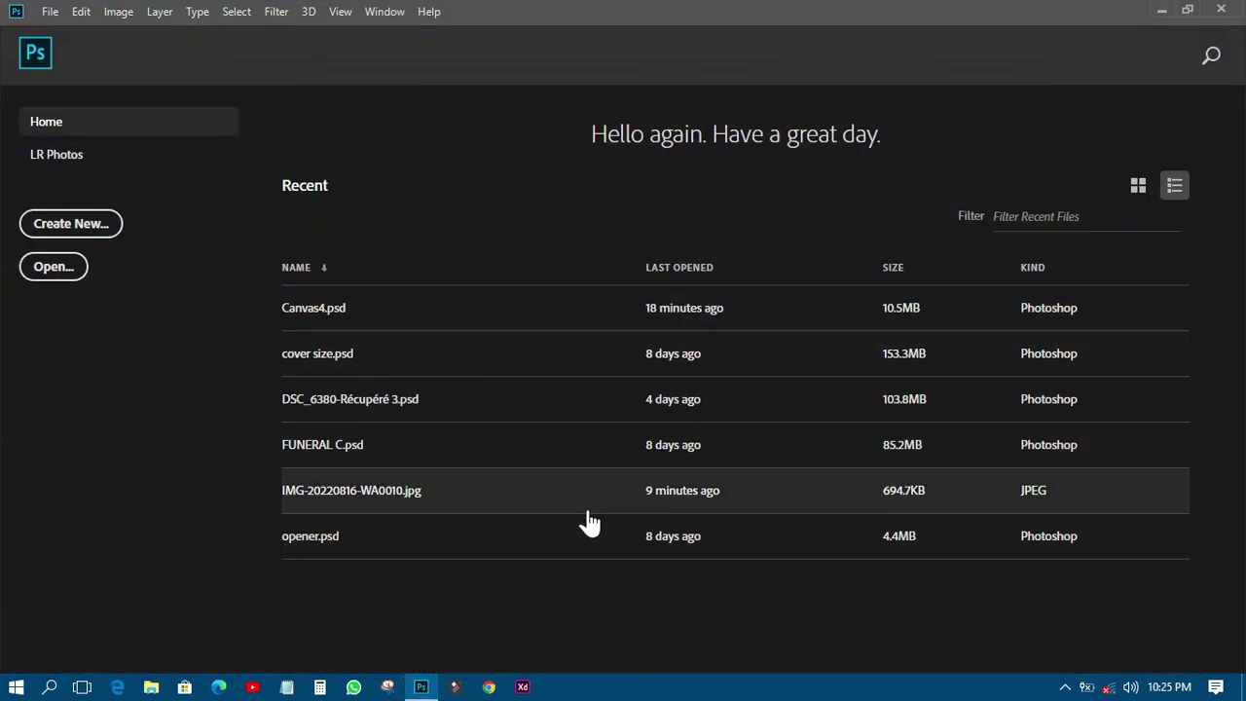
{"action": "left_click", "coordinate": [65, 273]}
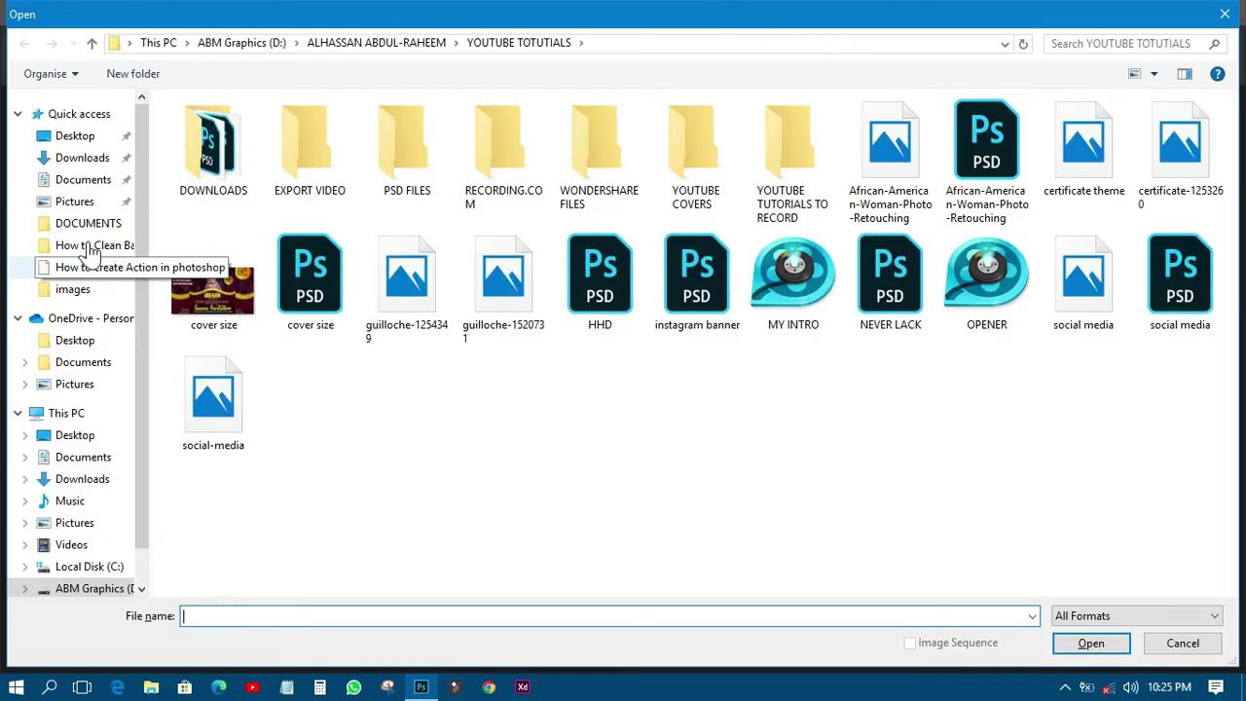
{"action": "left_click", "coordinate": [73, 130]}
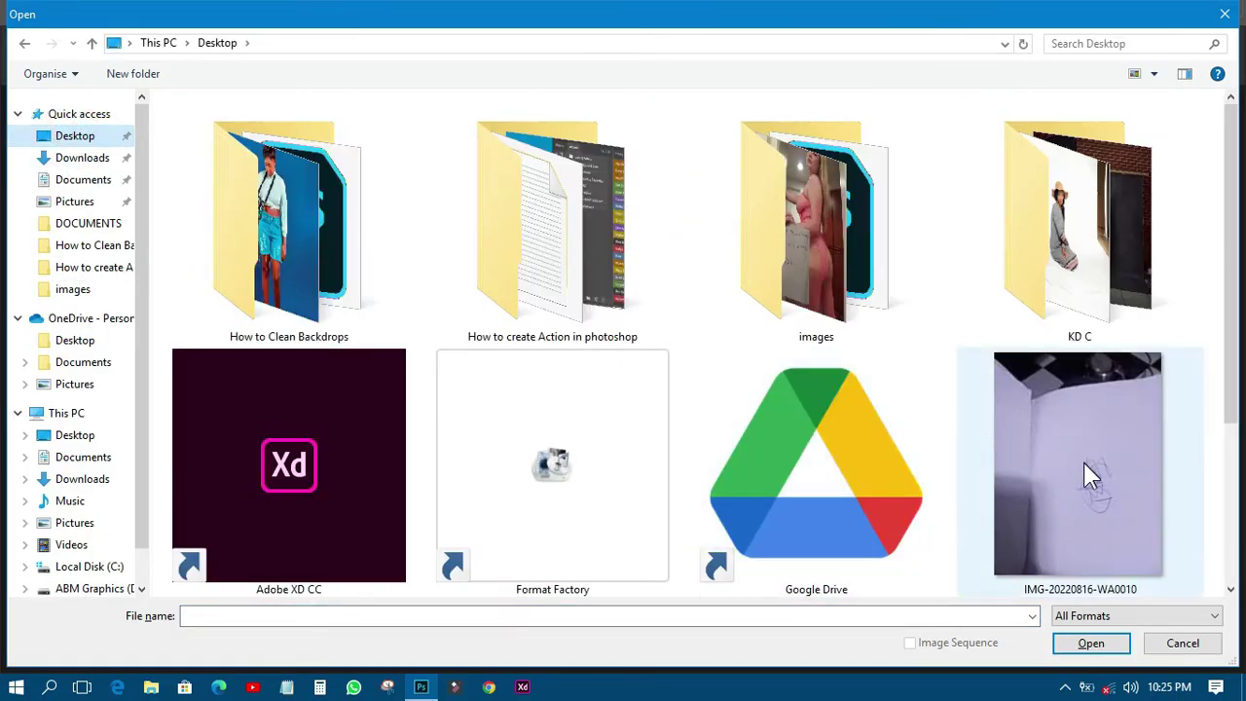
{"action": "double_click", "coordinate": [1074, 442]}
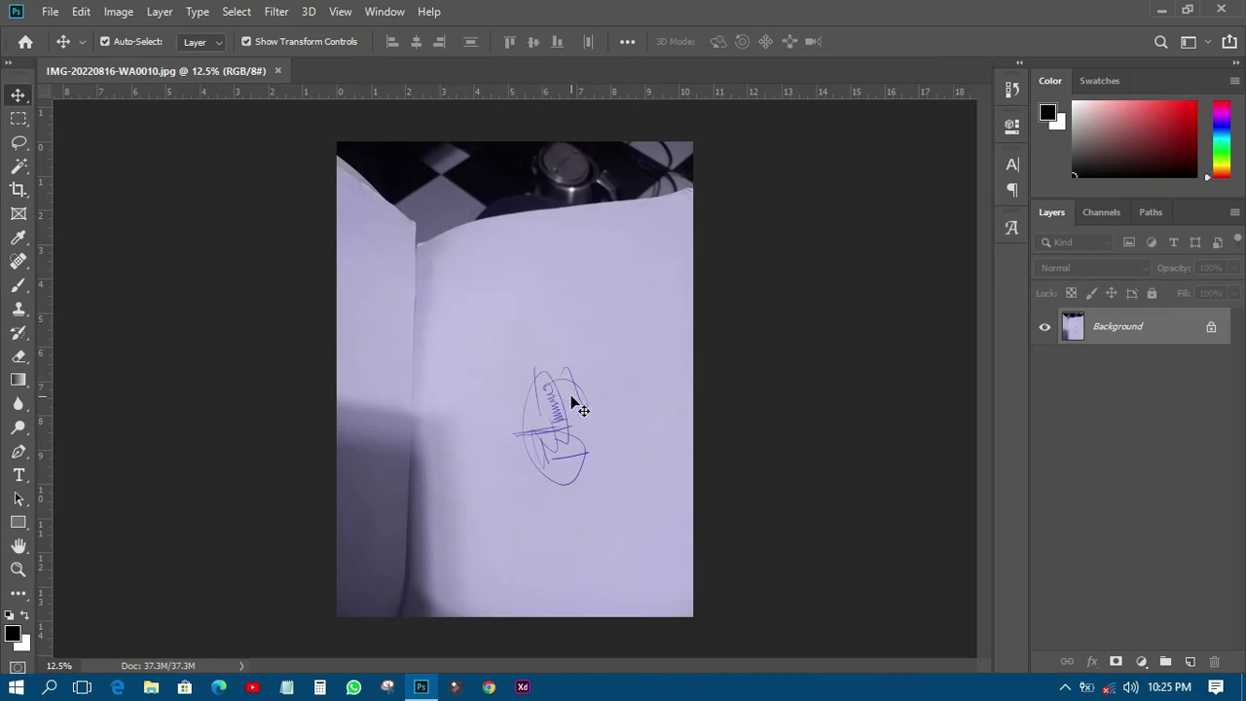
Crop the photo closely around the signature to about 4.88 by 7.18 inches and fit the result in view.
{"action": "left_click", "coordinate": [19, 189]}
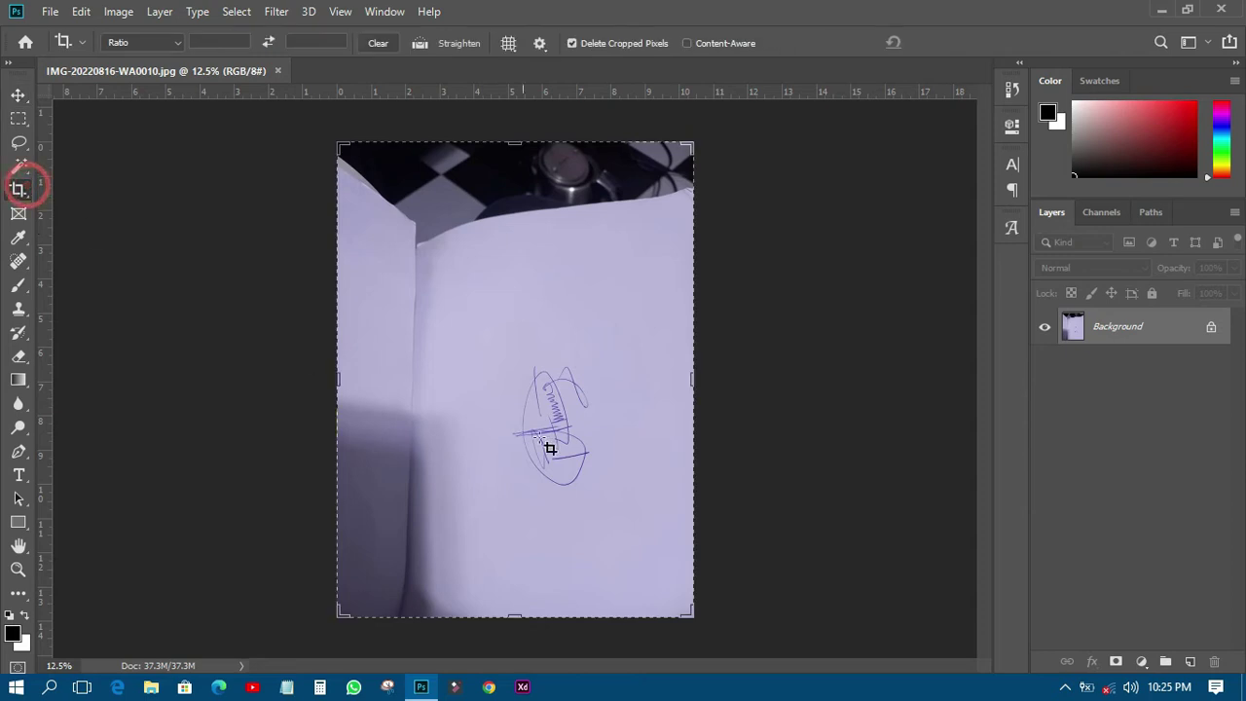
{"action": "mouse_move", "coordinate": [478, 300]}
{"action": "left_mouse_down"}
{"action": "mouse_move", "coordinate": [634, 502]}
{"action": "mouse_move", "coordinate": [653, 563]}
{"action": "mouse_move", "coordinate": [650, 545]}
{"action": "left_mouse_up"}
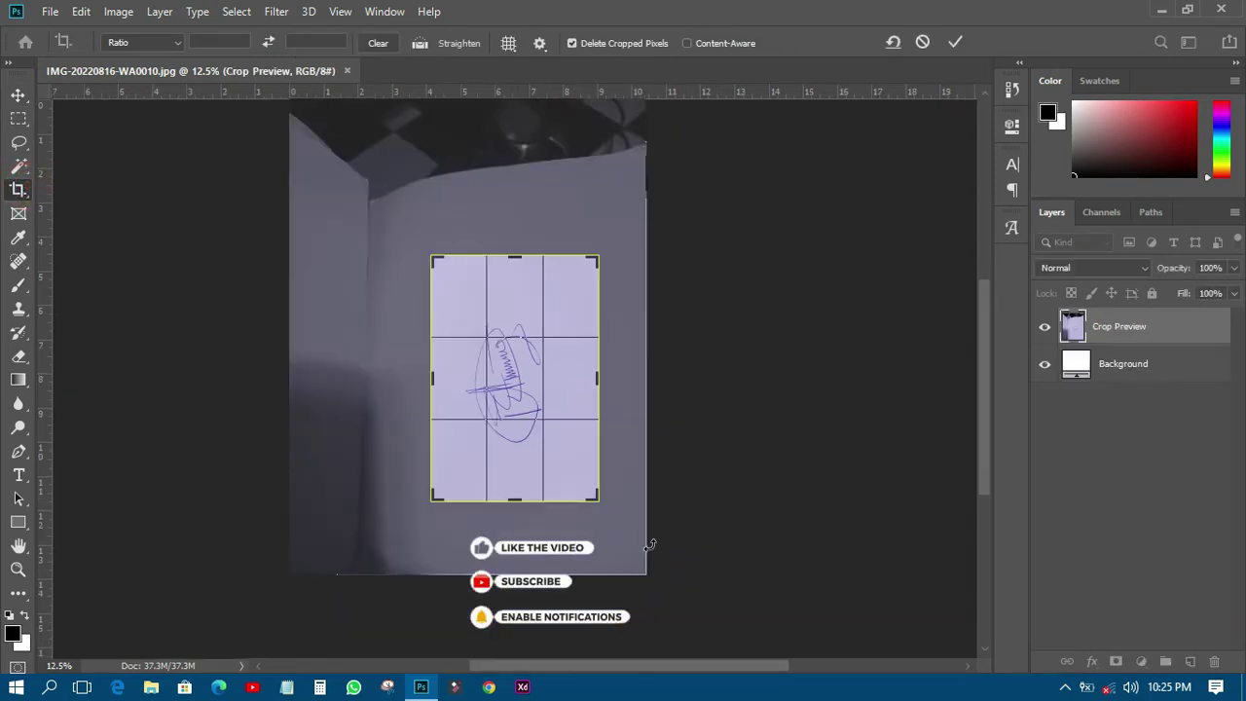
{"action": "left_click", "coordinate": [956, 41]}
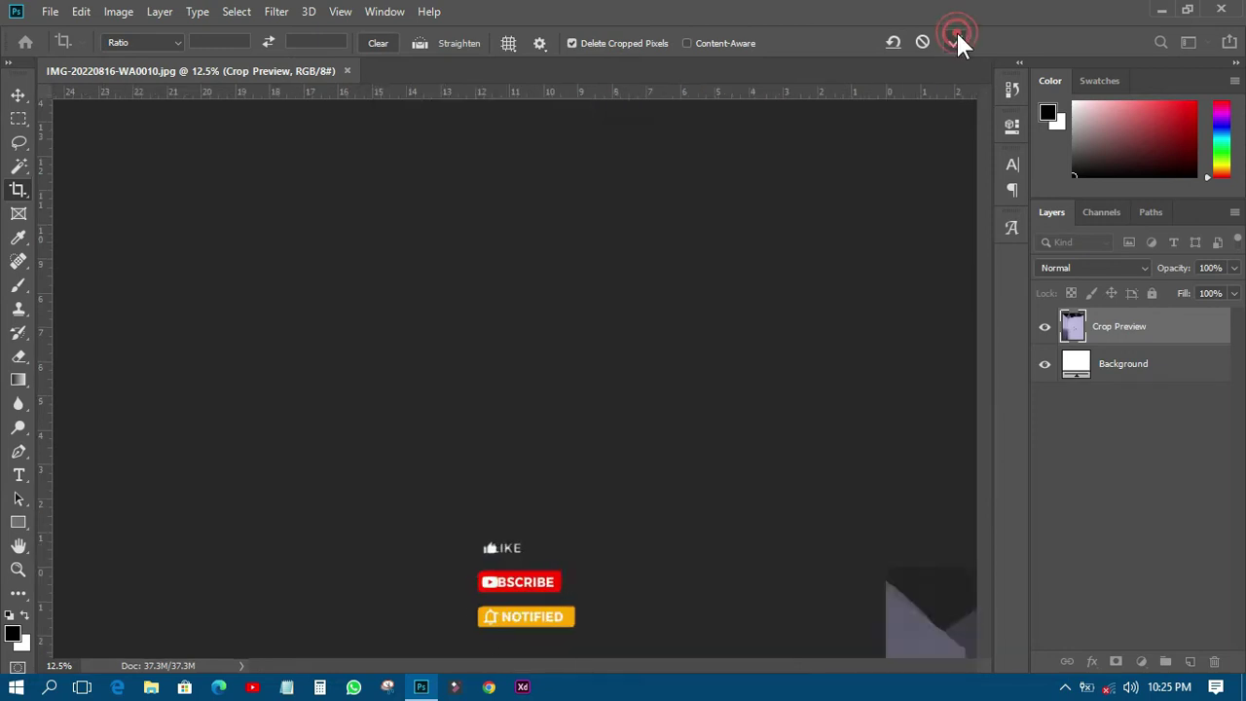
{"action": "left_click", "coordinate": [19, 94]}
{"action": "key", "text": "ctrl+0"}
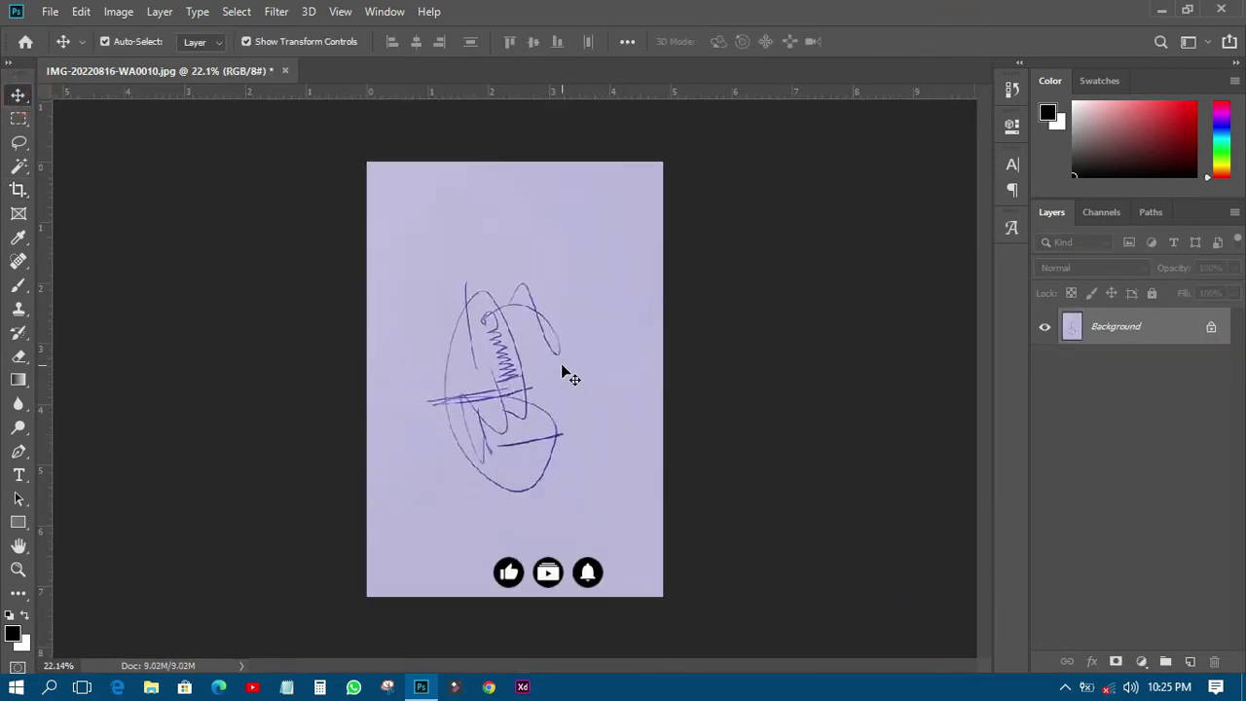
Check the cropped image's dimensions and resolution in Image Size.
{"action": "scroll", "coordinate": [562, 370], "scroll_direction": "up", "scroll_amount": 5}
{"action": "scroll", "coordinate": [562, 370], "scroll_direction": "down", "scroll_amount": 6}
{"action": "left_click", "coordinate": [118, 11]}
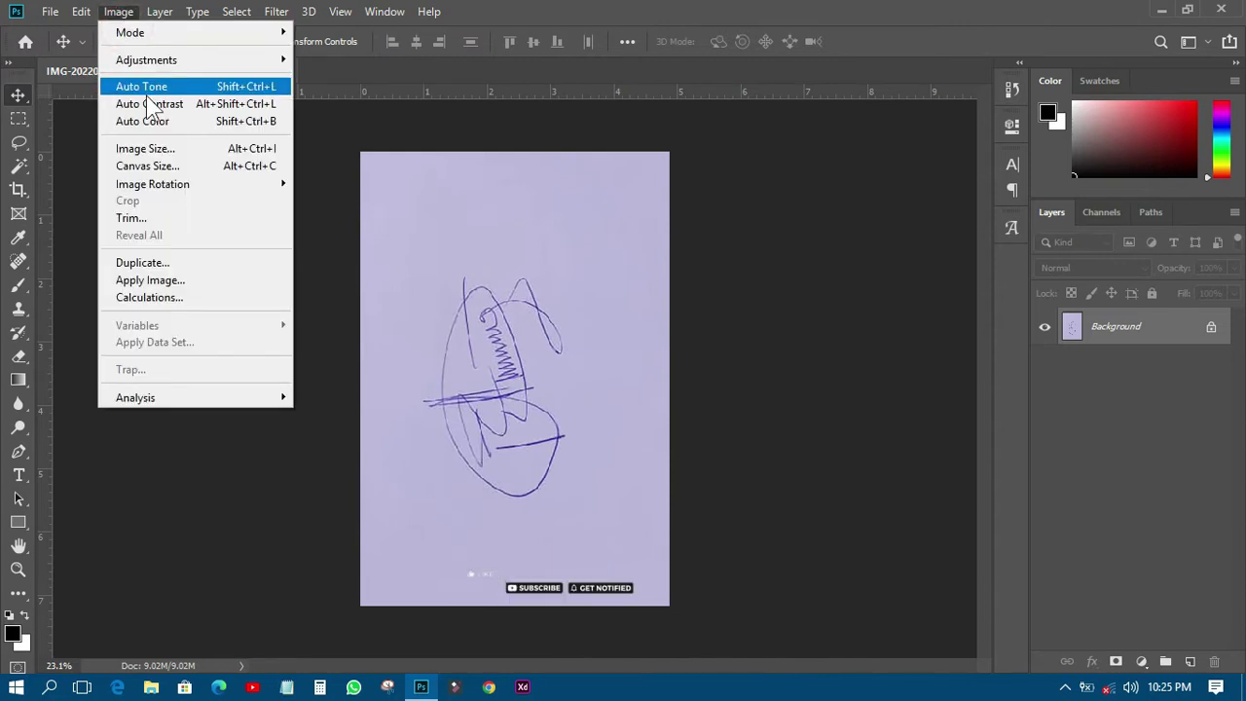
{"action": "left_click", "coordinate": [158, 148]}
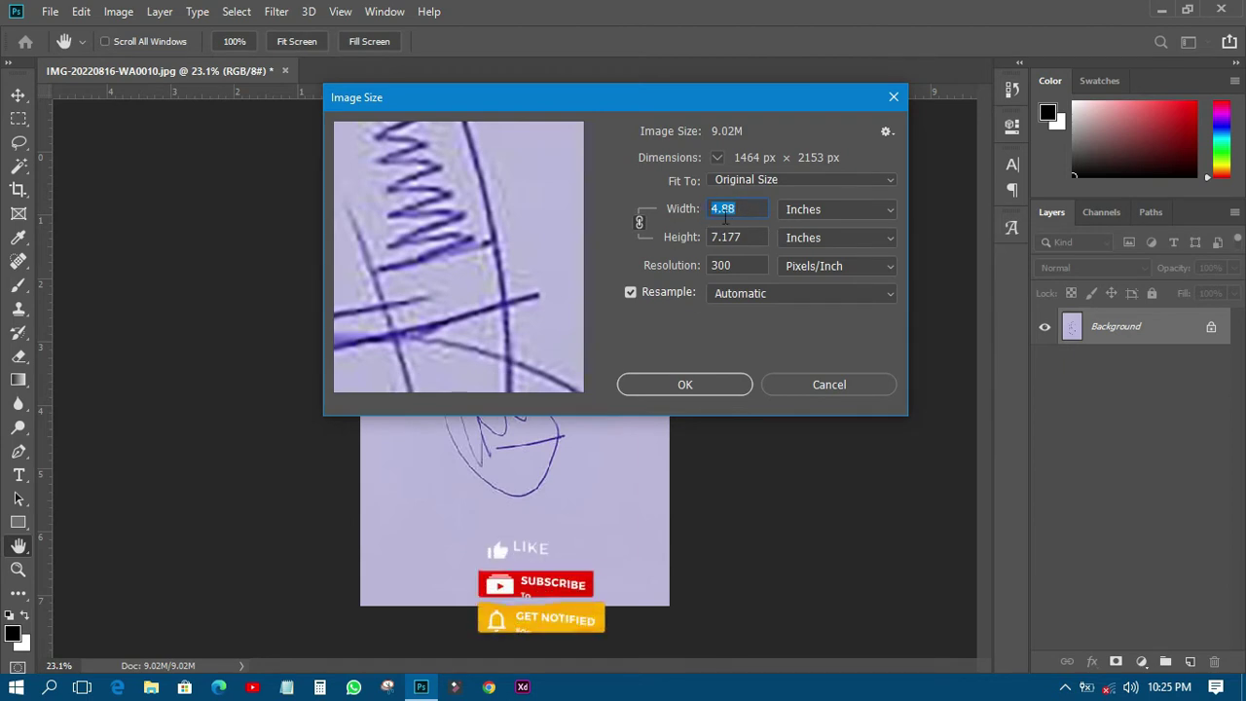
{"action": "left_click", "coordinate": [710, 377]}
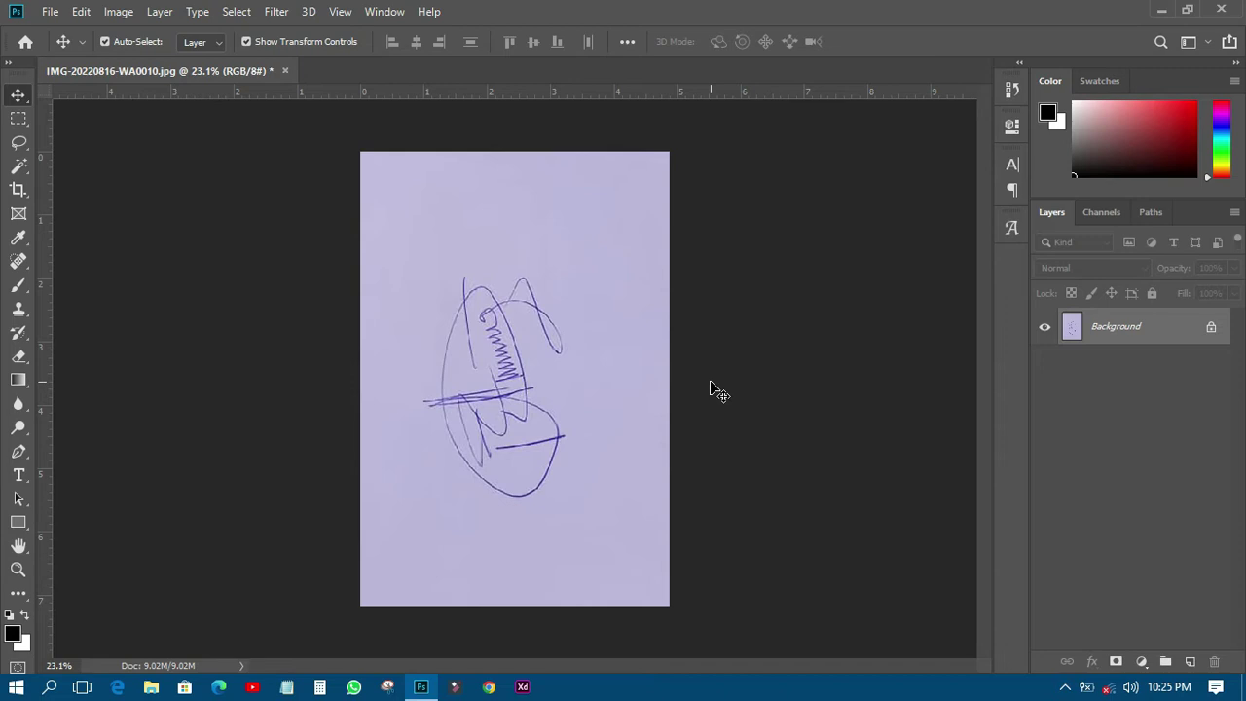
Start a Threshold adjustment on the signature image and compare its preview with the original, keeping the dialog clear of the signature.
{"action": "scroll", "coordinate": [664, 451], "scroll_direction": "up", "scroll_amount": 3}
{"action": "scroll", "coordinate": [668, 448], "scroll_direction": "down", "scroll_amount": 3}
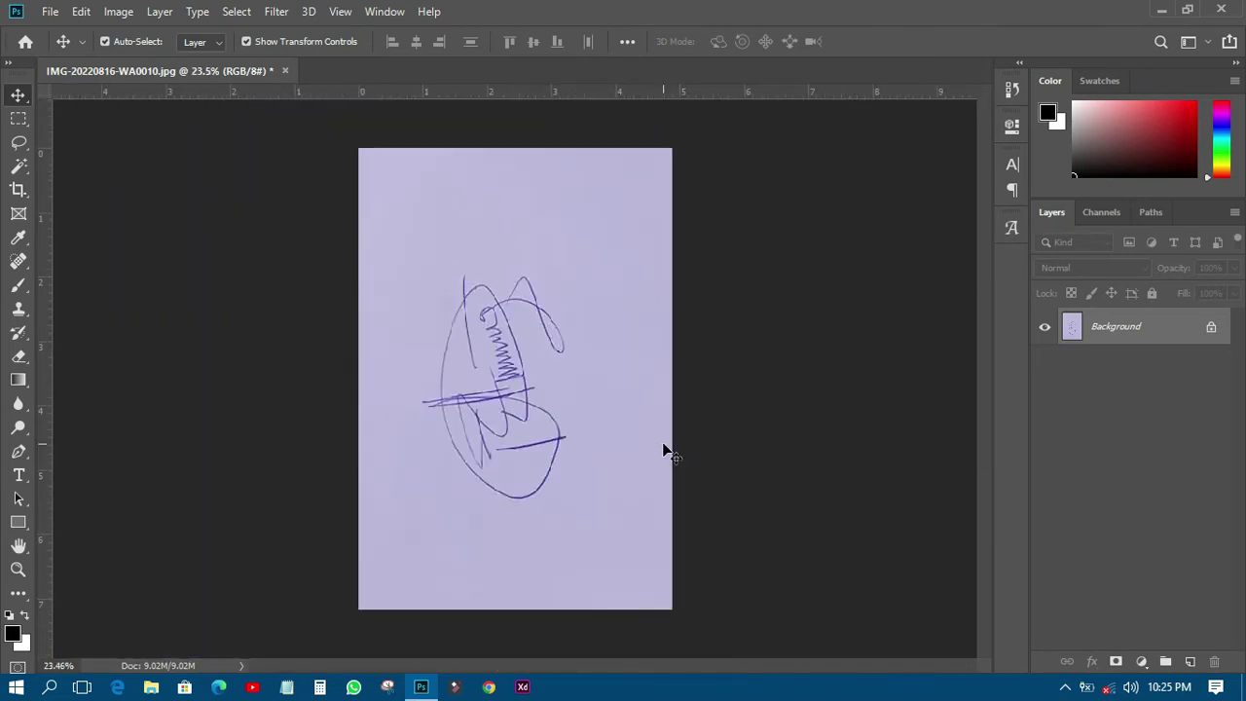
{"action": "scroll", "coordinate": [595, 399], "scroll_direction": "up", "scroll_amount": 3}
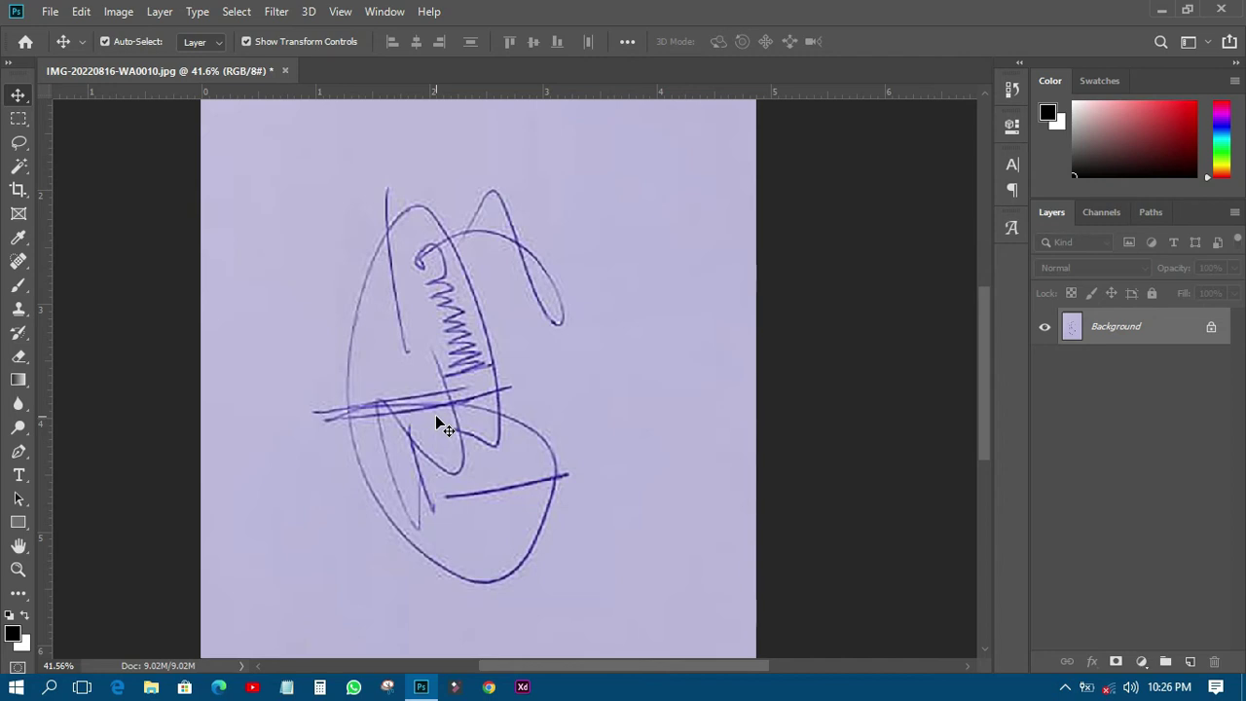
{"action": "left_click", "coordinate": [120, 12]}
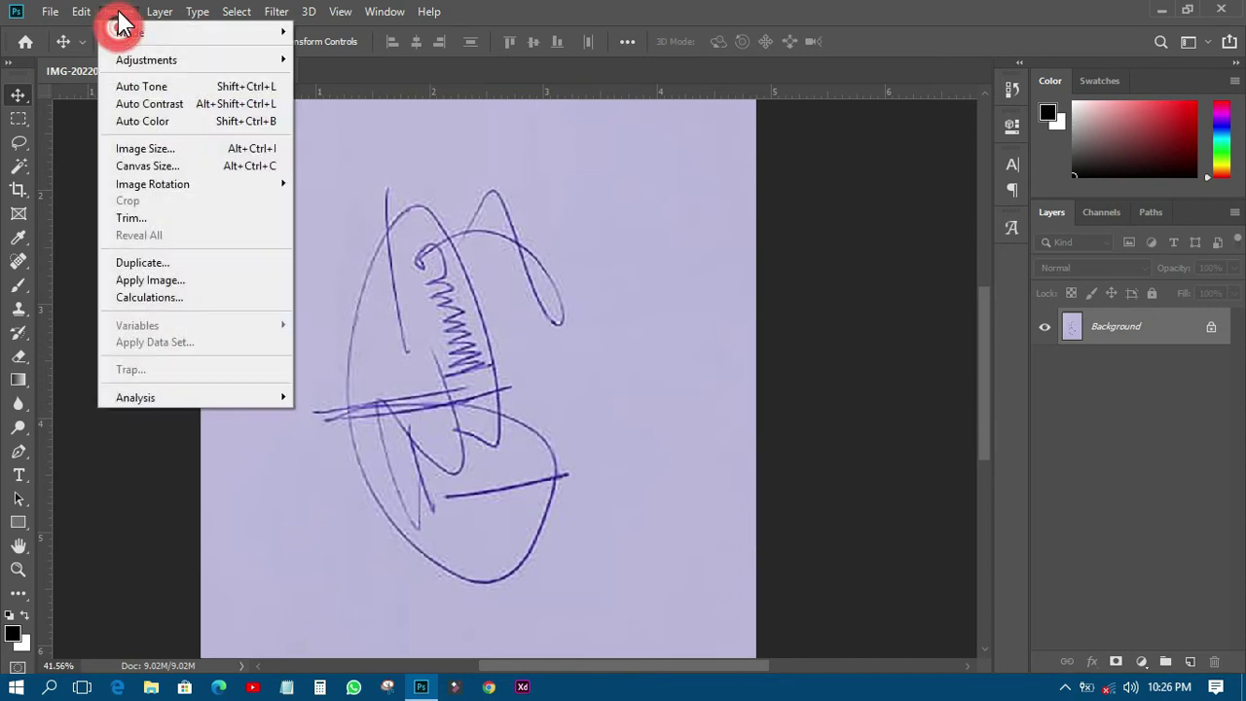
{"action": "left_click", "coordinate": [163, 58]}
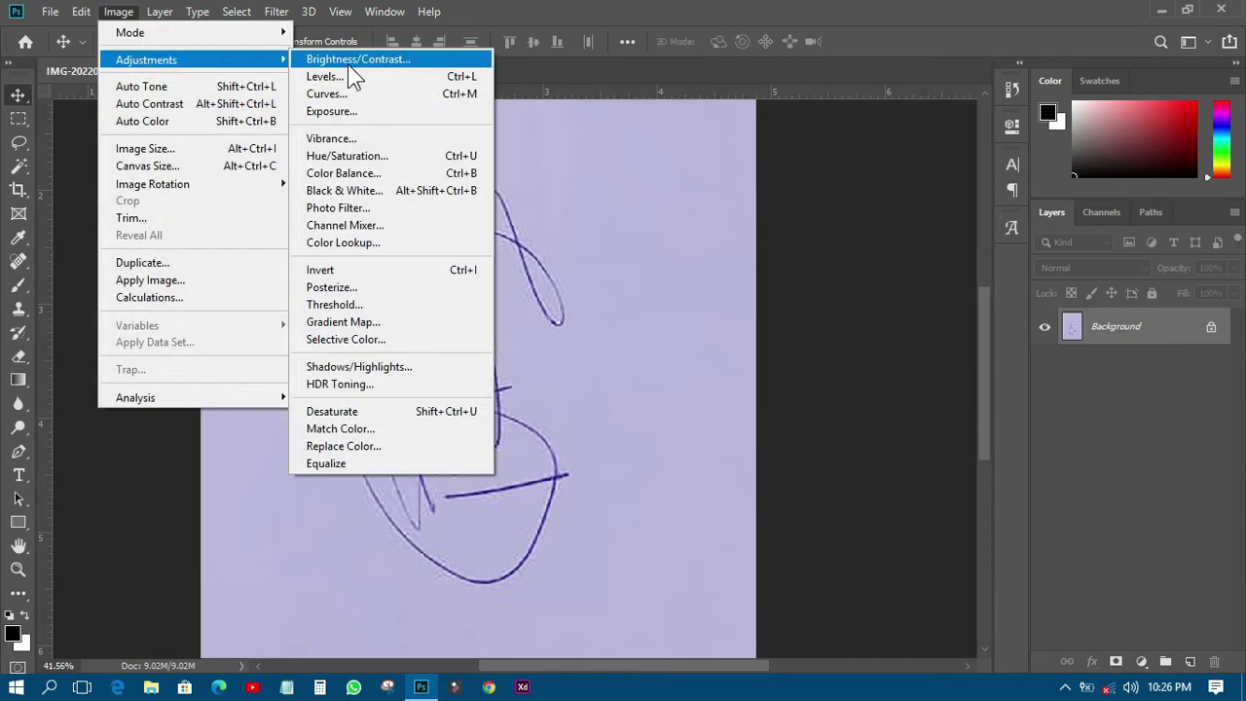
{"action": "left_click", "coordinate": [350, 304]}
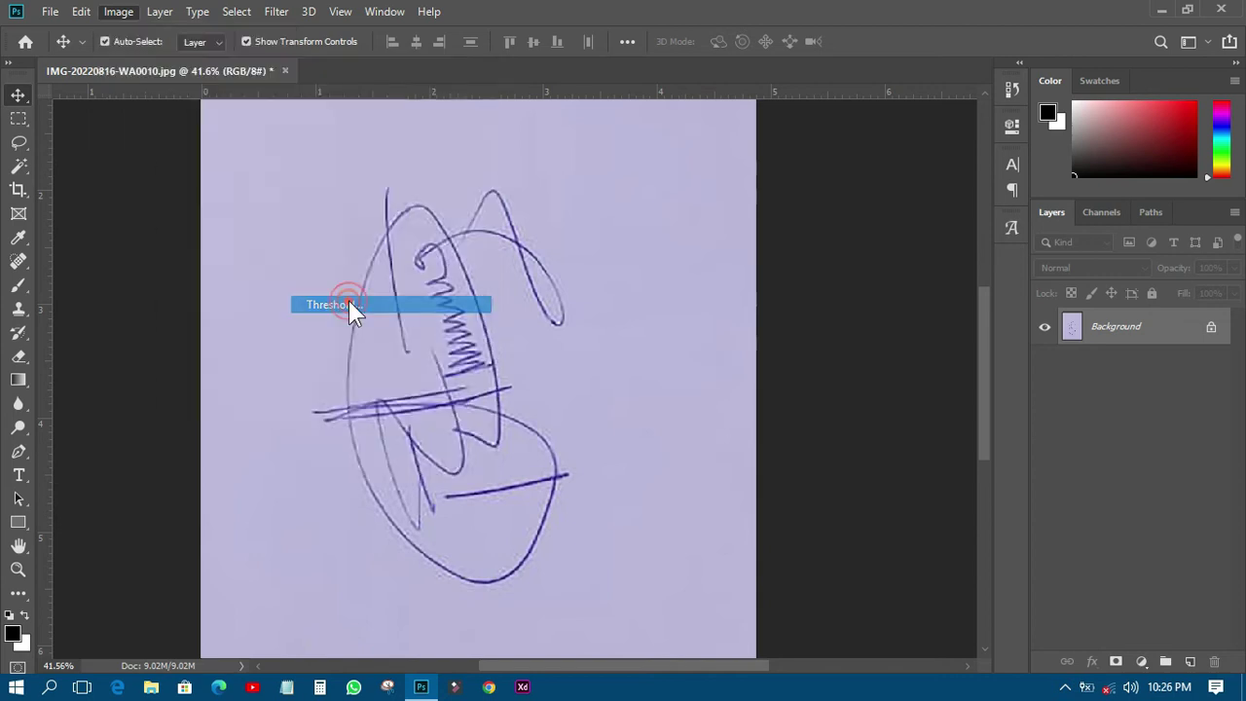
{"action": "left_click_drag", "start_coordinate": [539, 154], "coordinate": [825, 198]}
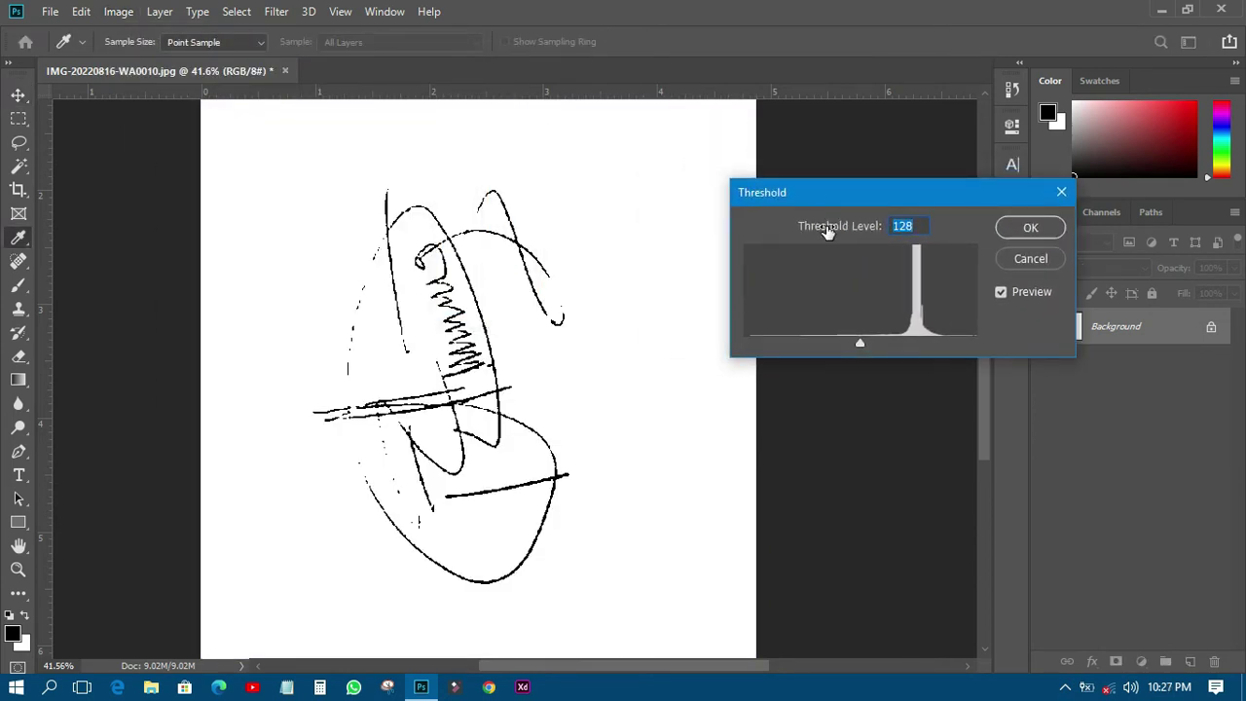
{"action": "left_click", "coordinate": [1001, 291]}
{"action": "left_click", "coordinate": [1000, 291]}
{"action": "left_click", "coordinate": [1001, 291]}
Set the threshold level to 165, compare the preview with the original, and apply the adjustment.
{"action": "left_click_drag", "start_coordinate": [860, 345], "coordinate": [731, 339]}
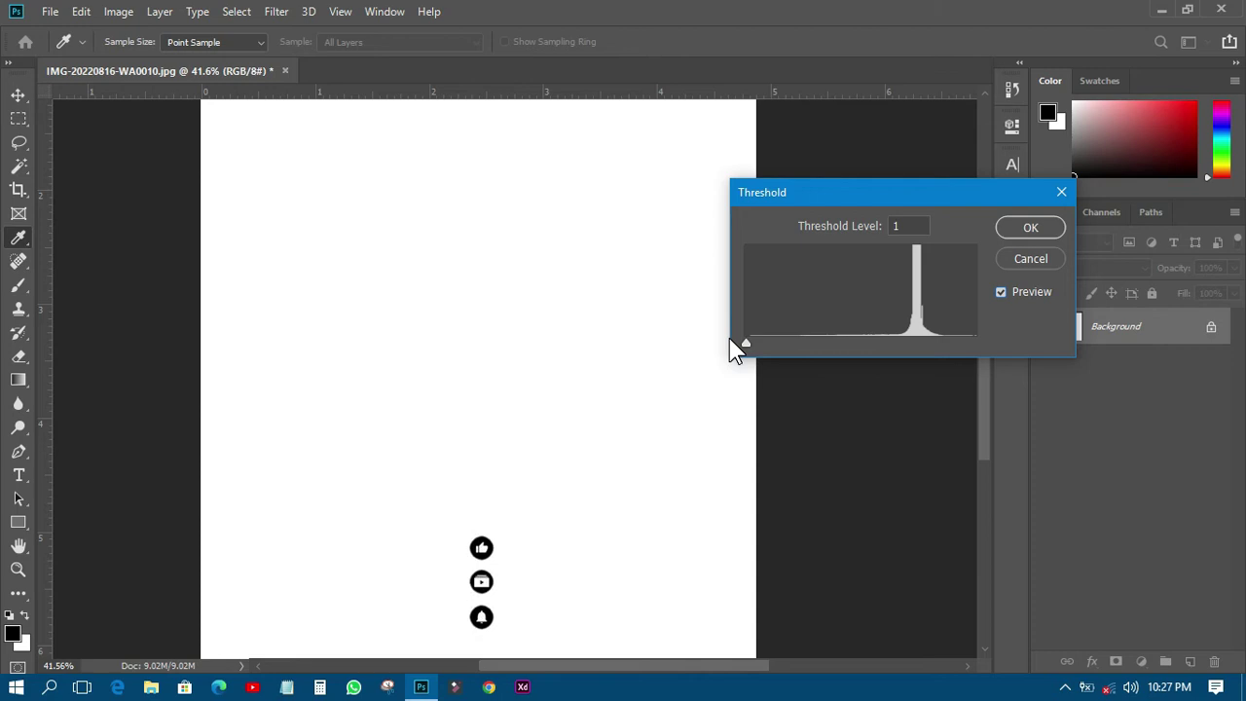
{"action": "left_click_drag", "start_coordinate": [743, 340], "coordinate": [894, 342]}
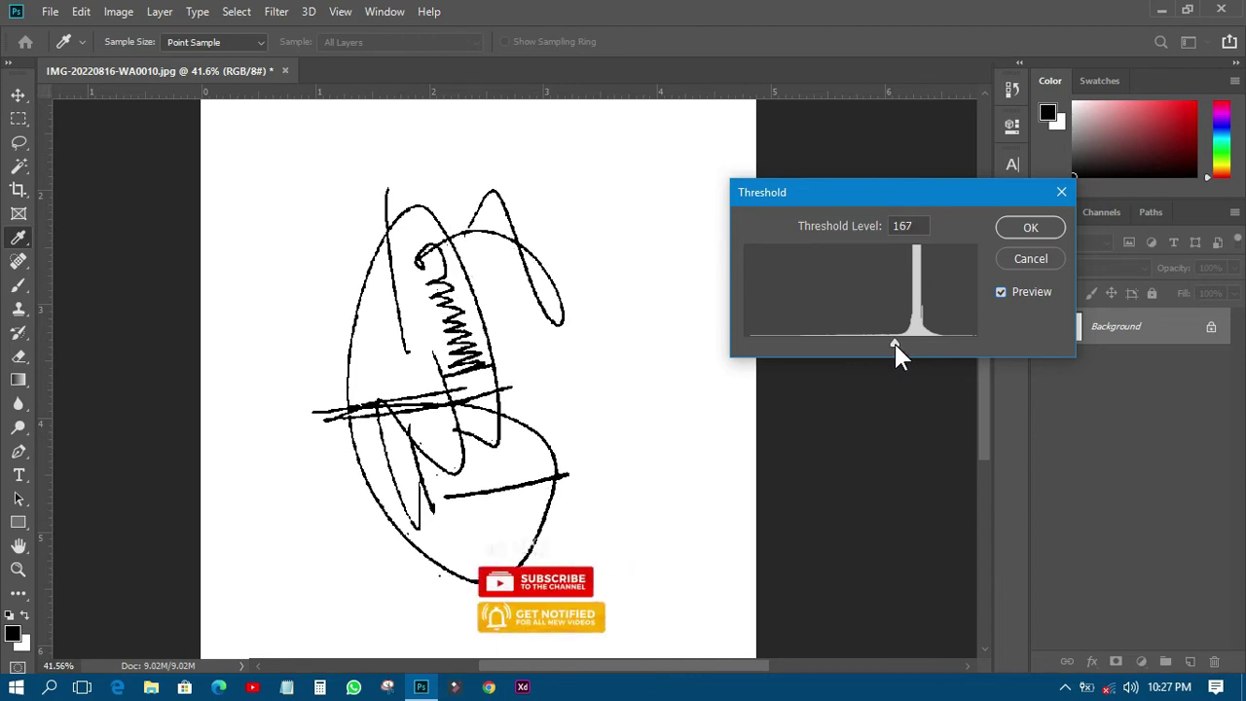
{"action": "left_click_drag", "start_coordinate": [894, 341], "coordinate": [893, 340]}
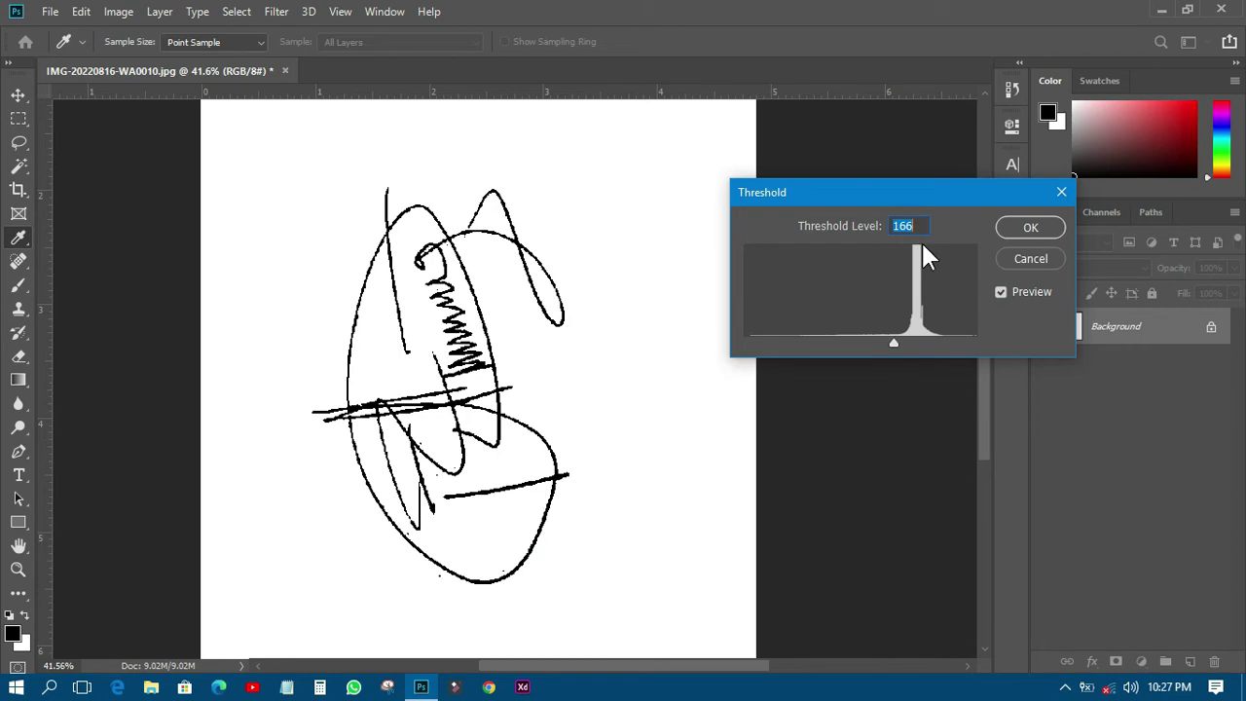
{"action": "type", "text": "165"}
{"action": "left_click", "coordinate": [1003, 294]}
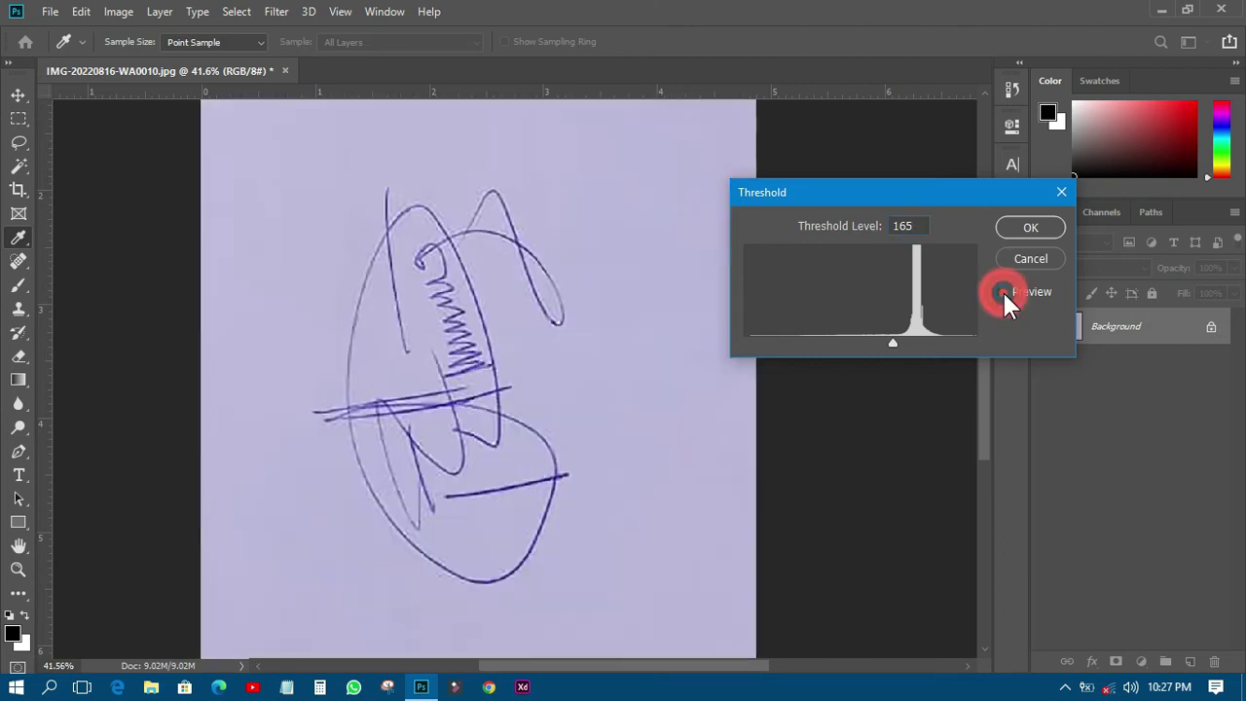
{"action": "left_click", "coordinate": [1002, 294]}
{"action": "left_click", "coordinate": [1002, 292]}
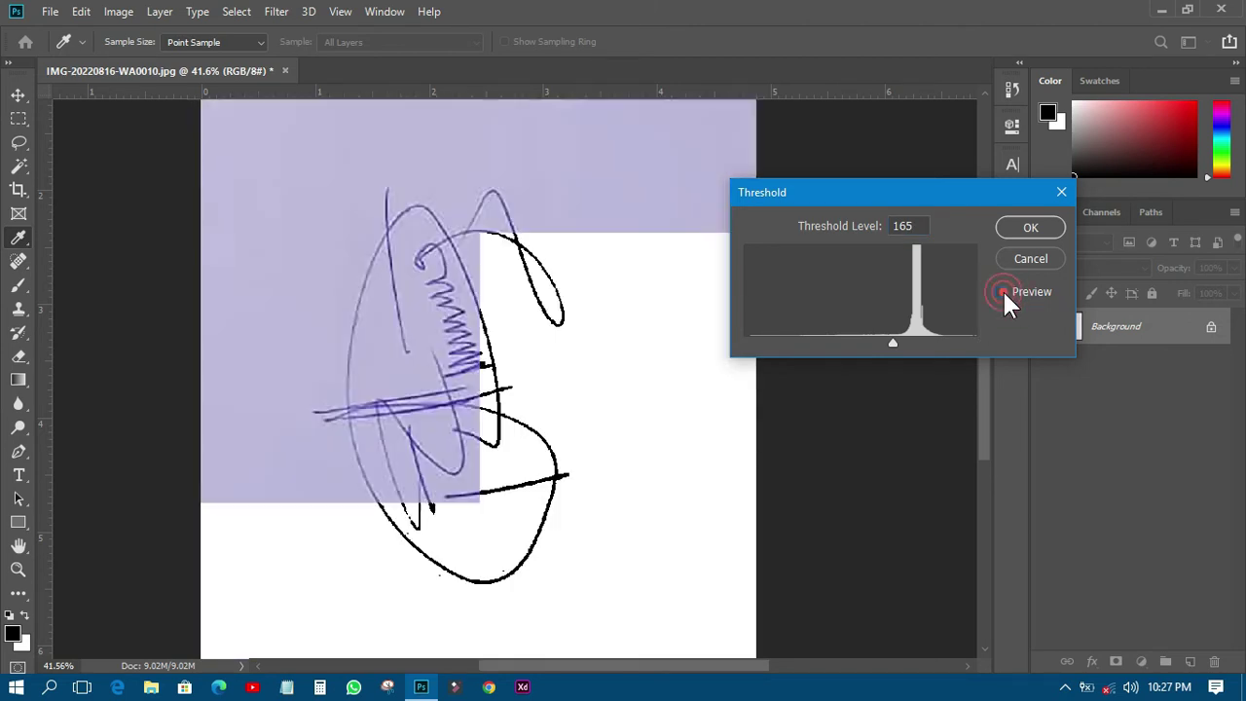
{"action": "left_click", "coordinate": [1001, 292]}
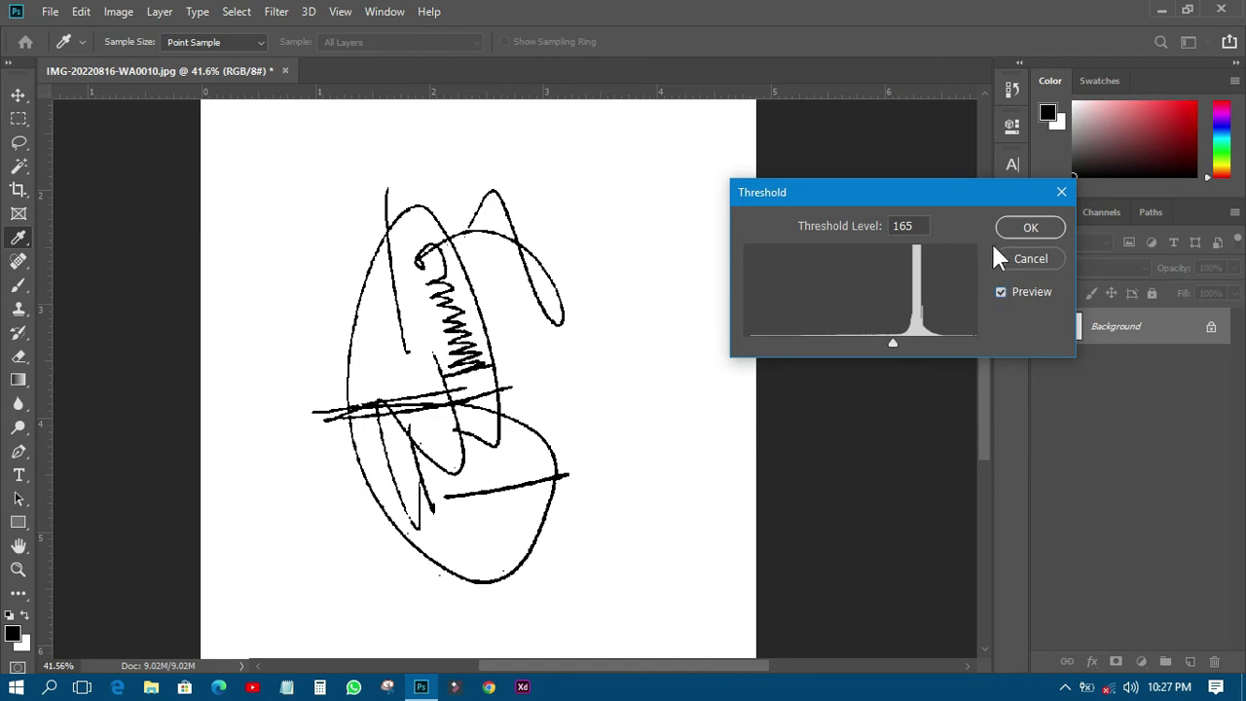
{"action": "left_click", "coordinate": [1013, 222]}
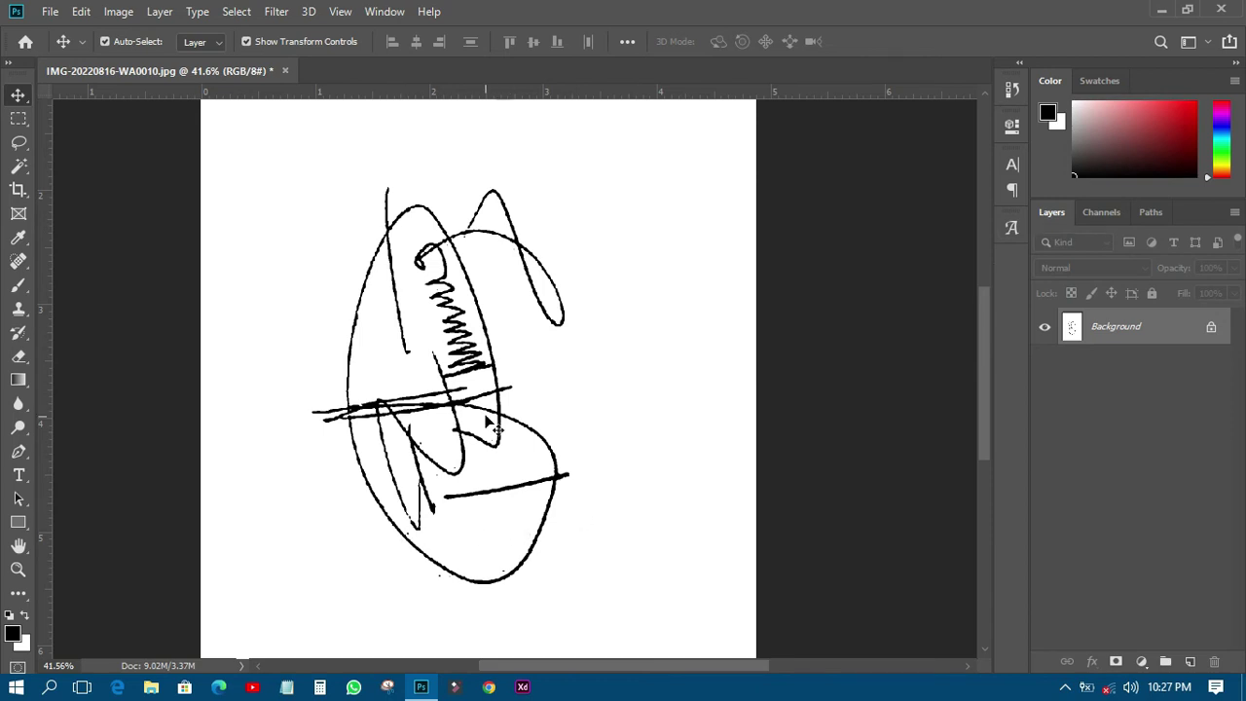
Erase the stray black specks around the signature's zigzag strokes with the 13-pixel Eraser.
{"action": "scroll", "coordinate": [431, 181], "scroll_direction": "up", "scroll_amount": 8}
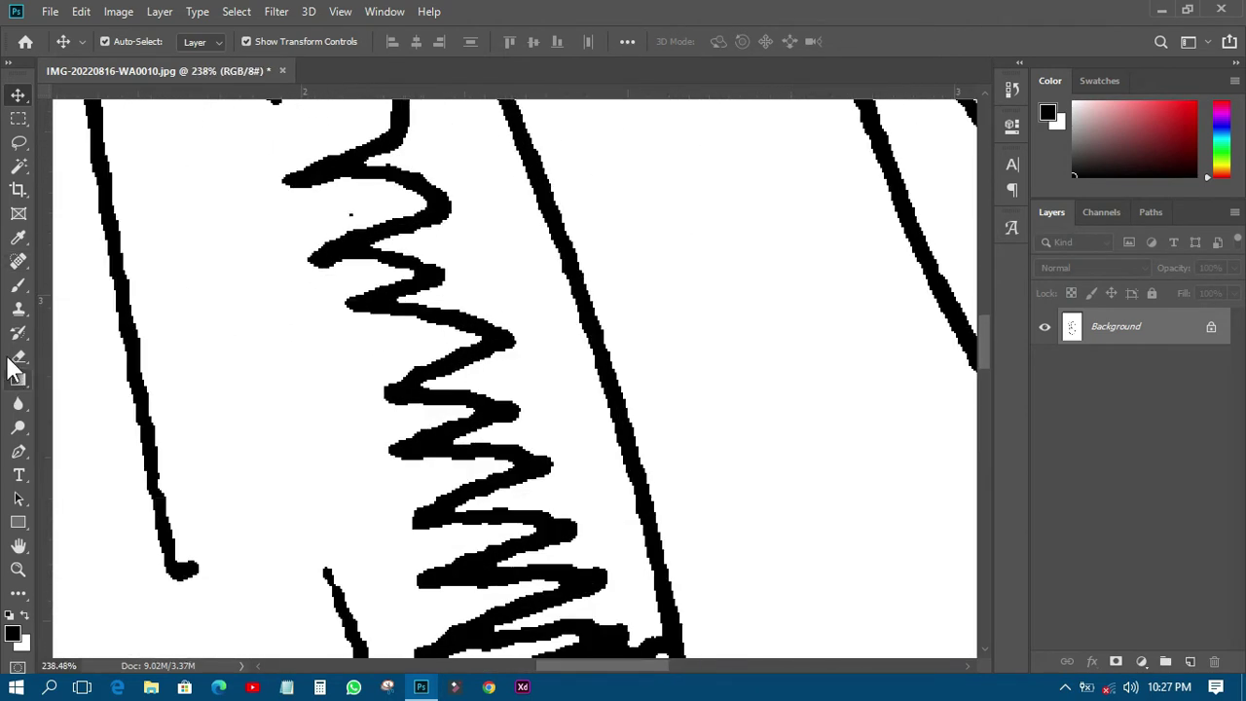
{"action": "left_click", "coordinate": [18, 358]}
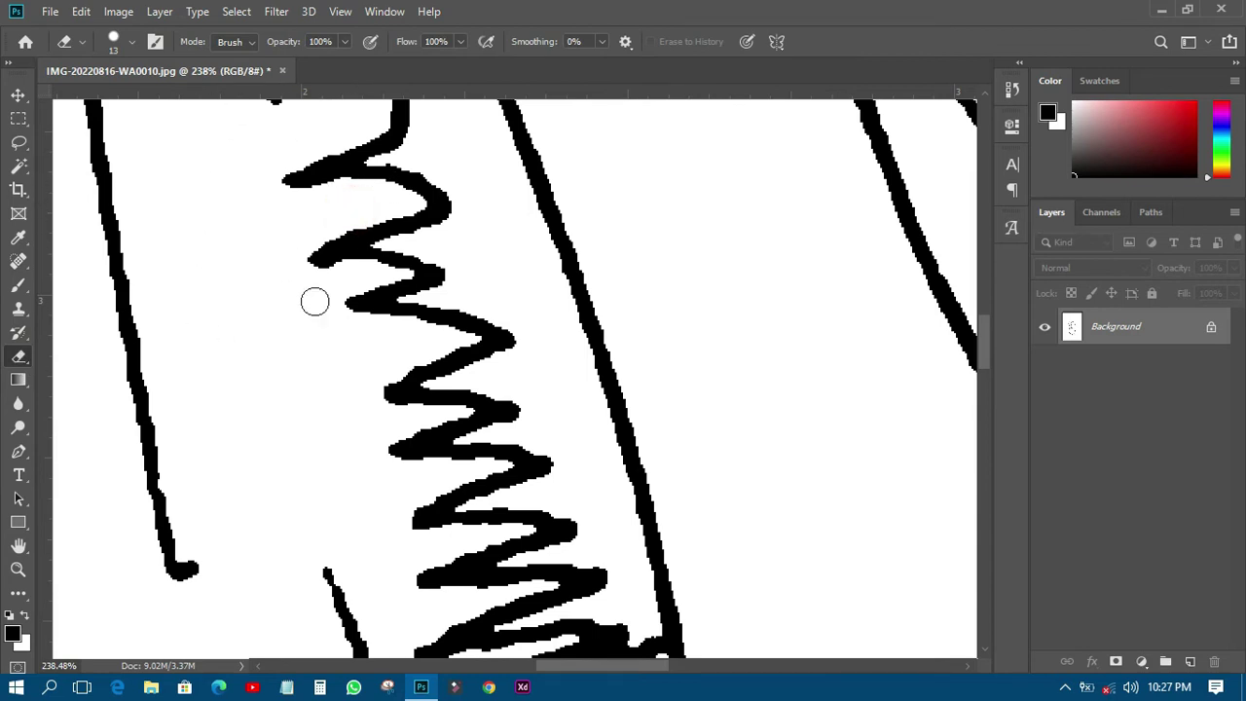
{"action": "scroll", "coordinate": [314, 302], "scroll_direction": "down", "scroll_amount": 6}
{"action": "scroll", "coordinate": [548, 281], "scroll_direction": "up", "scroll_amount": 7}
{"action": "left_click", "coordinate": [553, 294]}
{"action": "left_click", "coordinate": [252, 219]}
{"action": "left_click", "coordinate": [147, 267]}
{"action": "left_click", "coordinate": [170, 370]}
Erase the stray speck beside the pointed peak in the signature's upper part.
{"action": "scroll", "coordinate": [588, 259], "scroll_direction": "down", "scroll_amount": 6}
{"action": "scroll", "coordinate": [493, 146], "scroll_direction": "up", "scroll_amount": 4}
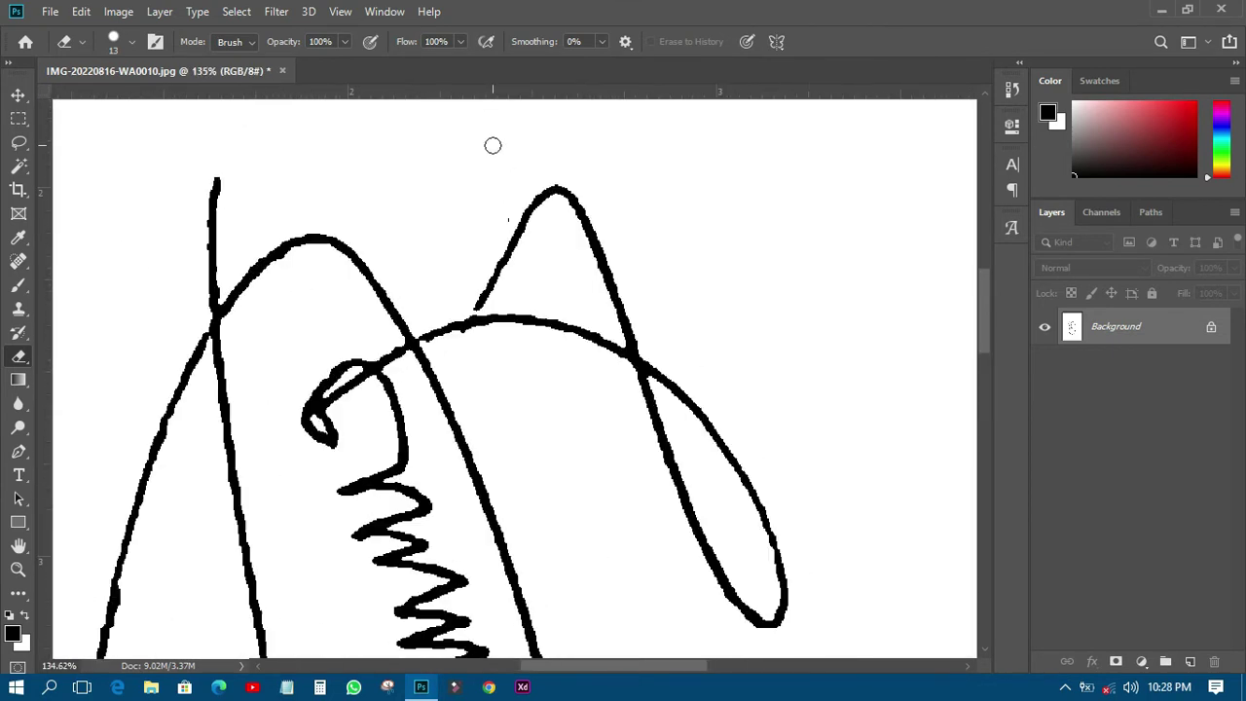
{"action": "scroll", "coordinate": [492, 146], "scroll_direction": "up", "scroll_amount": 5}
{"action": "left_click", "coordinate": [492, 181]}
{"action": "scroll", "coordinate": [584, 255], "scroll_direction": "down", "scroll_amount": 4}
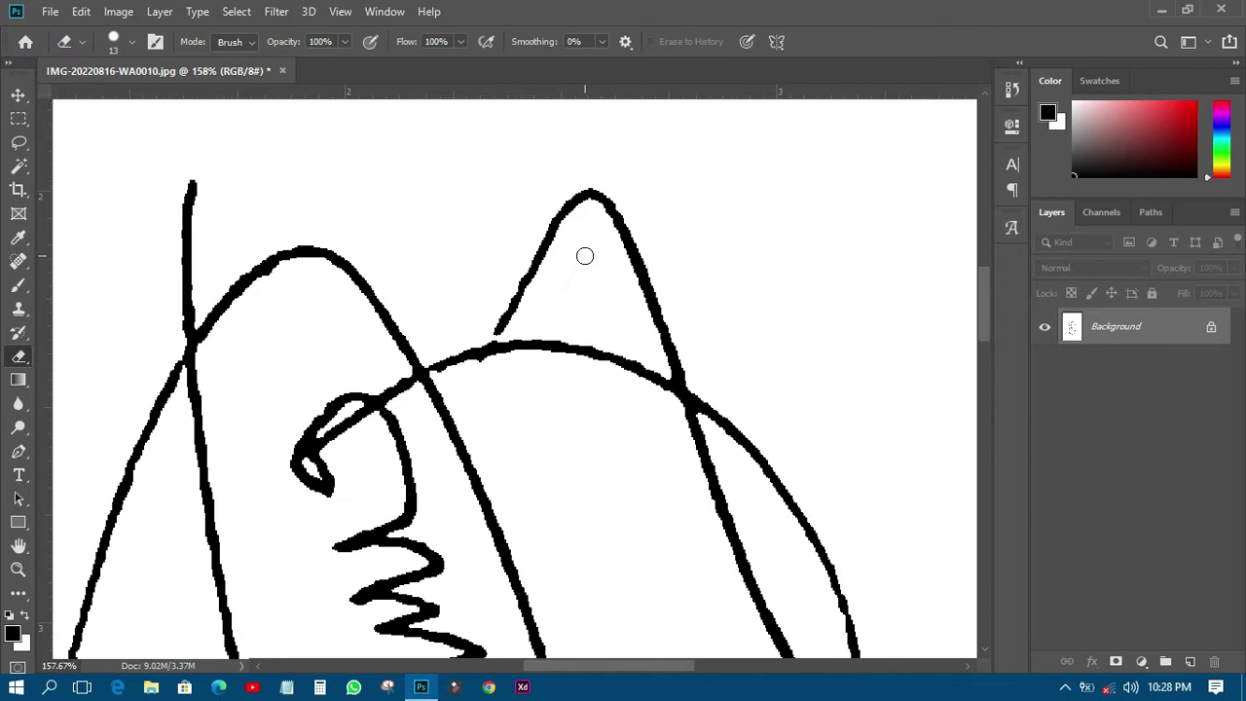
Erase the stray specks between the inner strokes in the lower half of the signature.
{"action": "scroll", "coordinate": [325, 230], "scroll_direction": "down", "scroll_amount": 4}
{"action": "scroll", "coordinate": [380, 308], "scroll_direction": "up", "scroll_amount": 7}
{"action": "scroll", "coordinate": [316, 256], "scroll_direction": "down", "scroll_amount": 6}
{"action": "scroll", "coordinate": [364, 504], "scroll_direction": "up", "scroll_amount": 5}
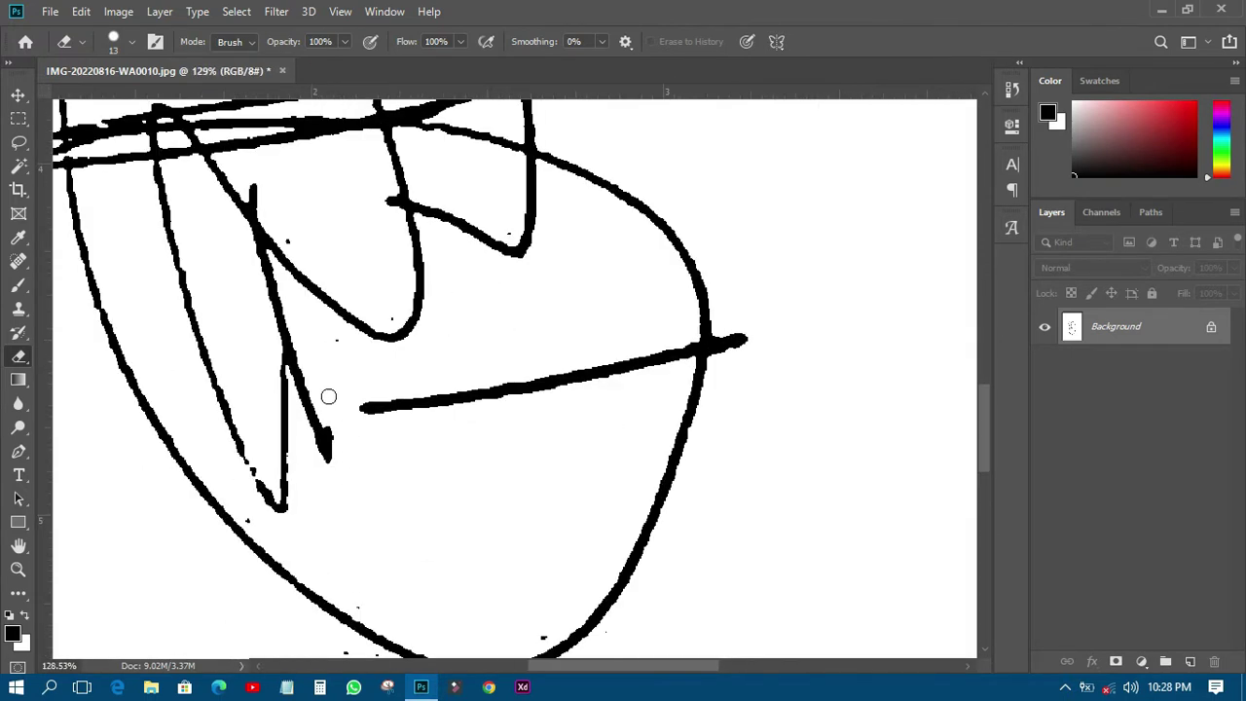
{"action": "left_click", "coordinate": [338, 337]}
{"action": "left_click", "coordinate": [394, 316]}
{"action": "left_click", "coordinate": [288, 237]}
{"action": "left_click", "coordinate": [505, 237]}
Erase the stray specks along the lower curve of the signature's outline and inside the rounded inner loop.
{"action": "scroll", "coordinate": [314, 574], "scroll_direction": "down", "scroll_amount": 3}
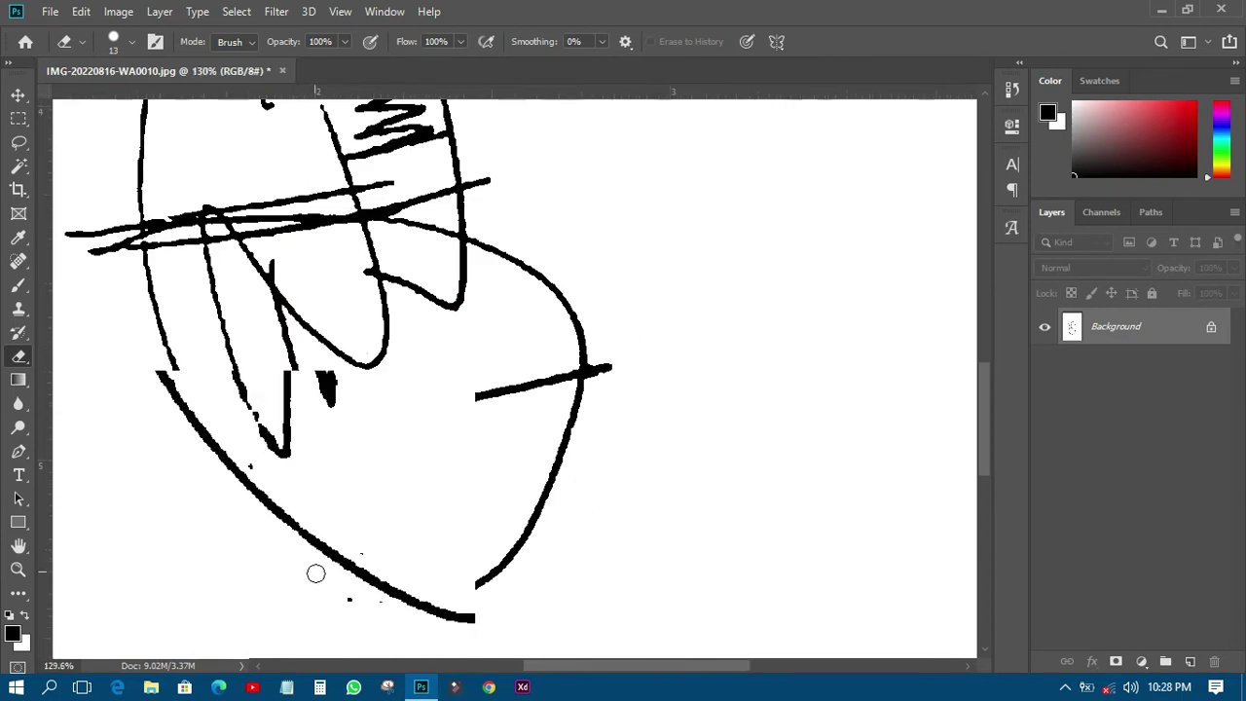
{"action": "scroll", "coordinate": [272, 457], "scroll_direction": "up", "scroll_amount": 5}
{"action": "left_click", "coordinate": [187, 366]}
{"action": "scroll", "coordinate": [389, 506], "scroll_direction": "down", "scroll_amount": 2}
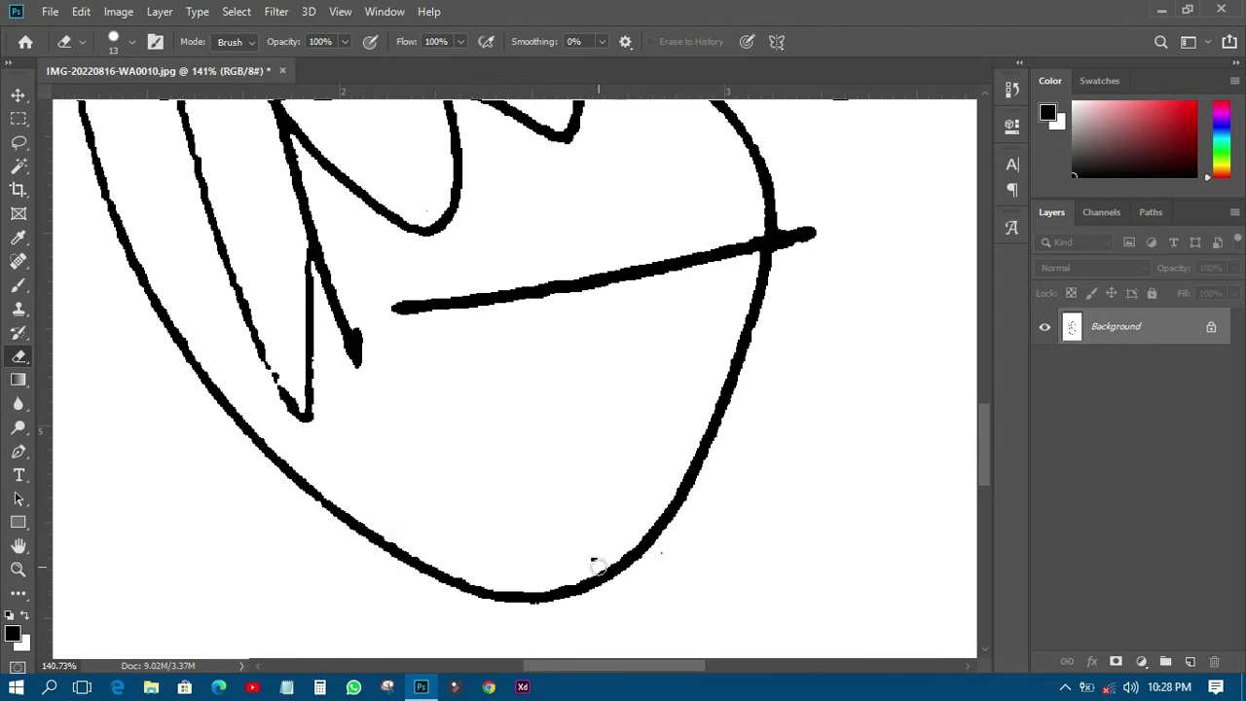
{"action": "left_click", "coordinate": [594, 560]}
{"action": "left_click", "coordinate": [667, 555]}
{"action": "scroll", "coordinate": [774, 420], "scroll_direction": "up", "scroll_amount": 2}
{"action": "scroll", "coordinate": [773, 421], "scroll_direction": "up", "scroll_amount": 3}
{"action": "scroll", "coordinate": [766, 406], "scroll_direction": "down", "scroll_amount": 5}
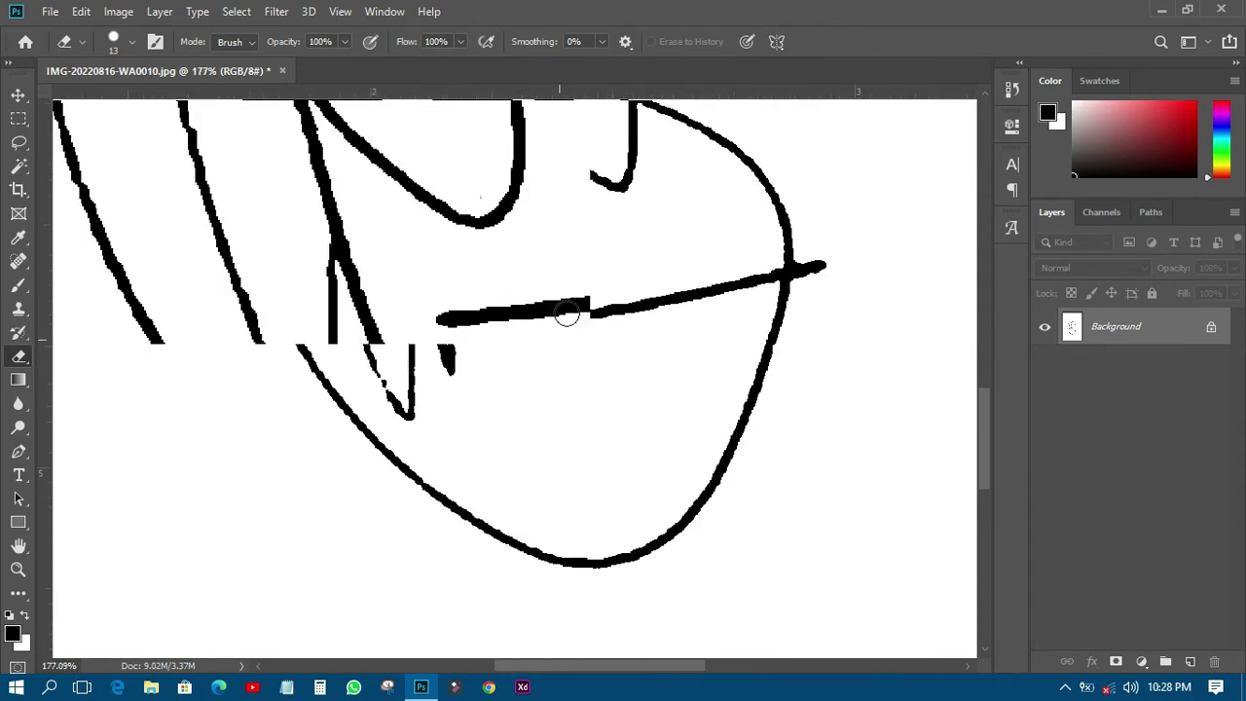
{"action": "scroll", "coordinate": [587, 297], "scroll_direction": "up", "scroll_amount": 6}
{"action": "scroll", "coordinate": [409, 244], "scroll_direction": "down", "scroll_amount": 5}
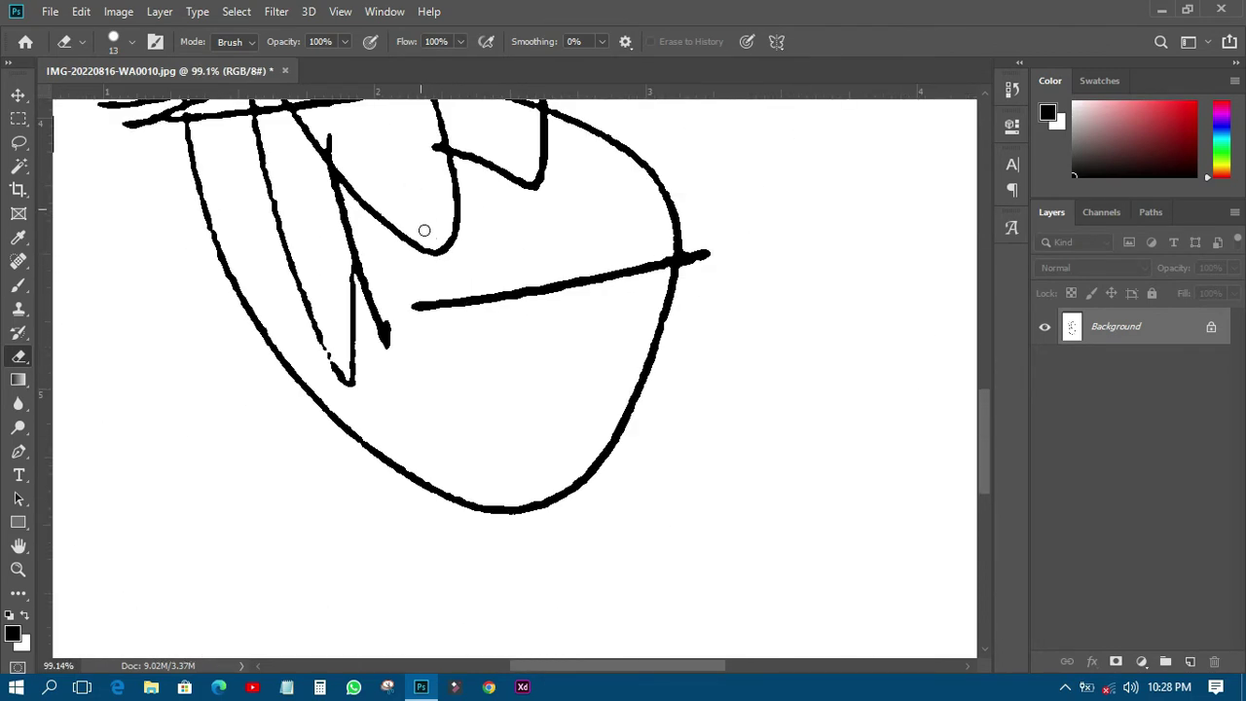
Examine the signature up close and as a whole for any remaining stray specks.
{"action": "scroll", "coordinate": [361, 324], "scroll_direction": "up", "scroll_amount": 4}
{"action": "scroll", "coordinate": [312, 307], "scroll_direction": "down", "scroll_amount": 5}
{"action": "scroll", "coordinate": [300, 296], "scroll_direction": "up", "scroll_amount": 3}
{"action": "scroll", "coordinate": [301, 296], "scroll_direction": "down", "scroll_amount": 5}
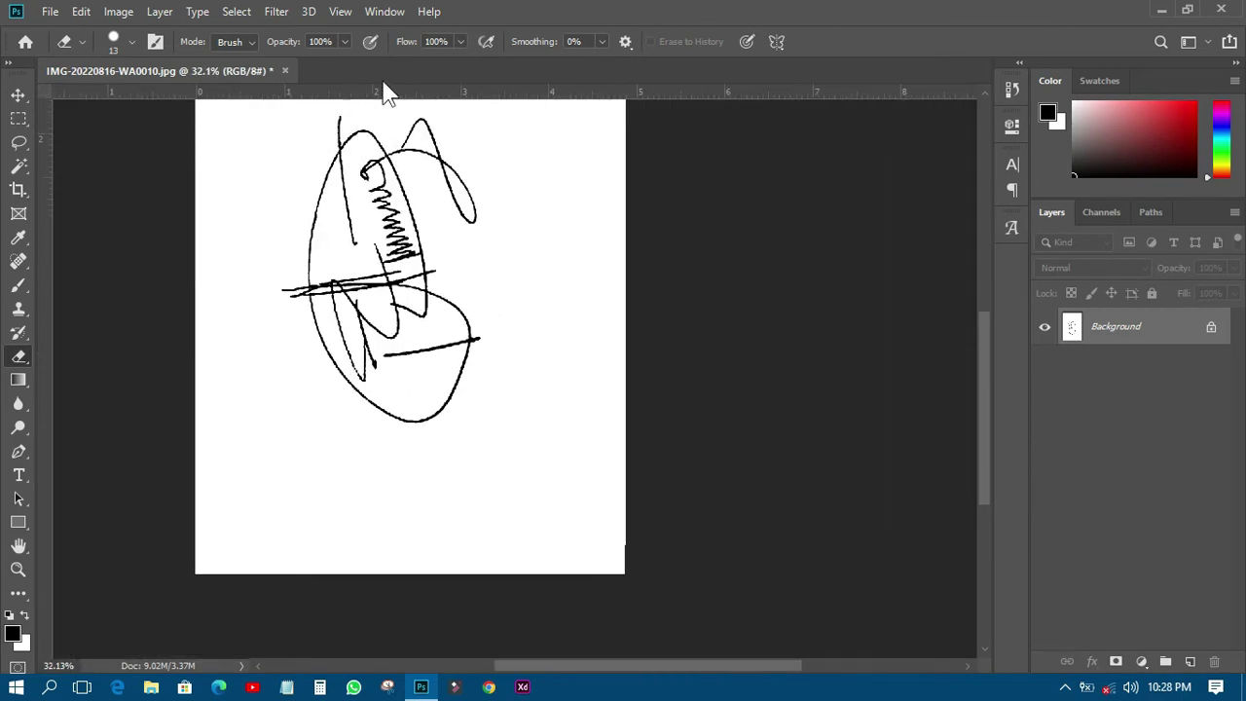
{"action": "scroll", "coordinate": [367, 128], "scroll_direction": "up", "scroll_amount": 5}
{"action": "scroll", "coordinate": [383, 137], "scroll_direction": "down", "scroll_amount": 2}
{"action": "scroll", "coordinate": [384, 141], "scroll_direction": "down", "scroll_amount": 5}
{"action": "scroll", "coordinate": [562, 336], "scroll_direction": "up", "scroll_amount": 3}
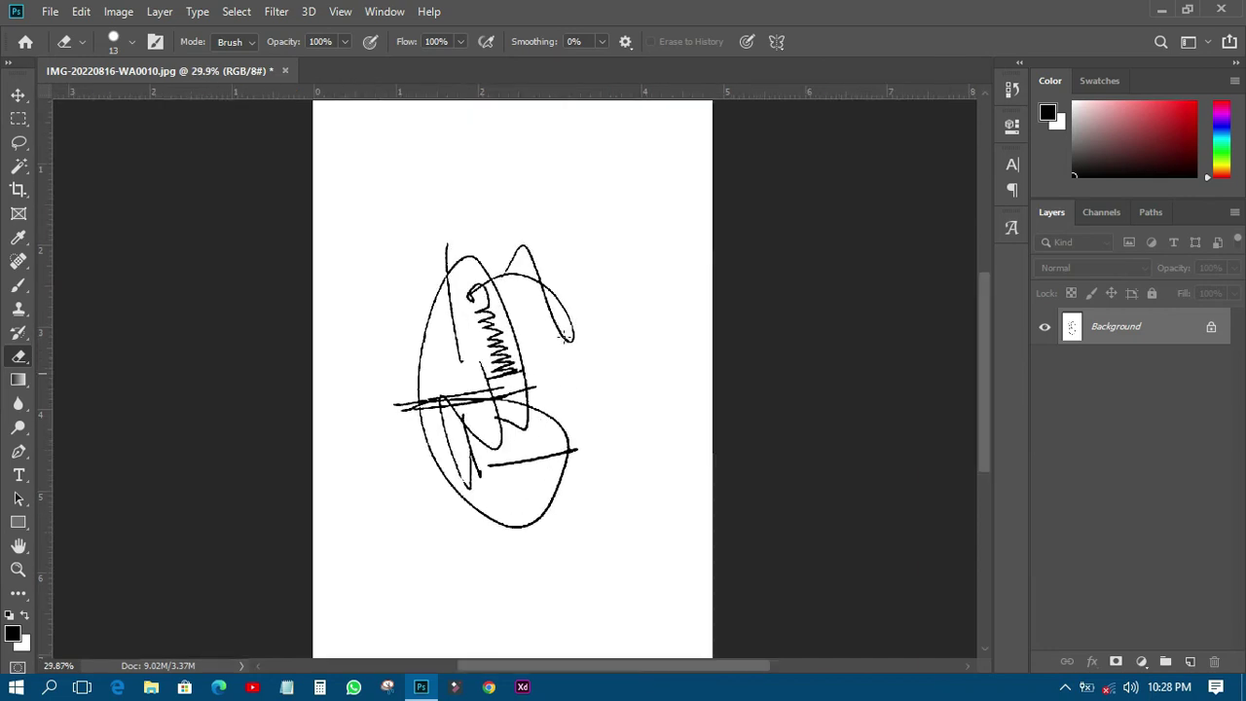
Select the white background outside the signature with the Magic Wand at tolerance 32, contiguous.
{"action": "left_click", "coordinate": [19, 95]}
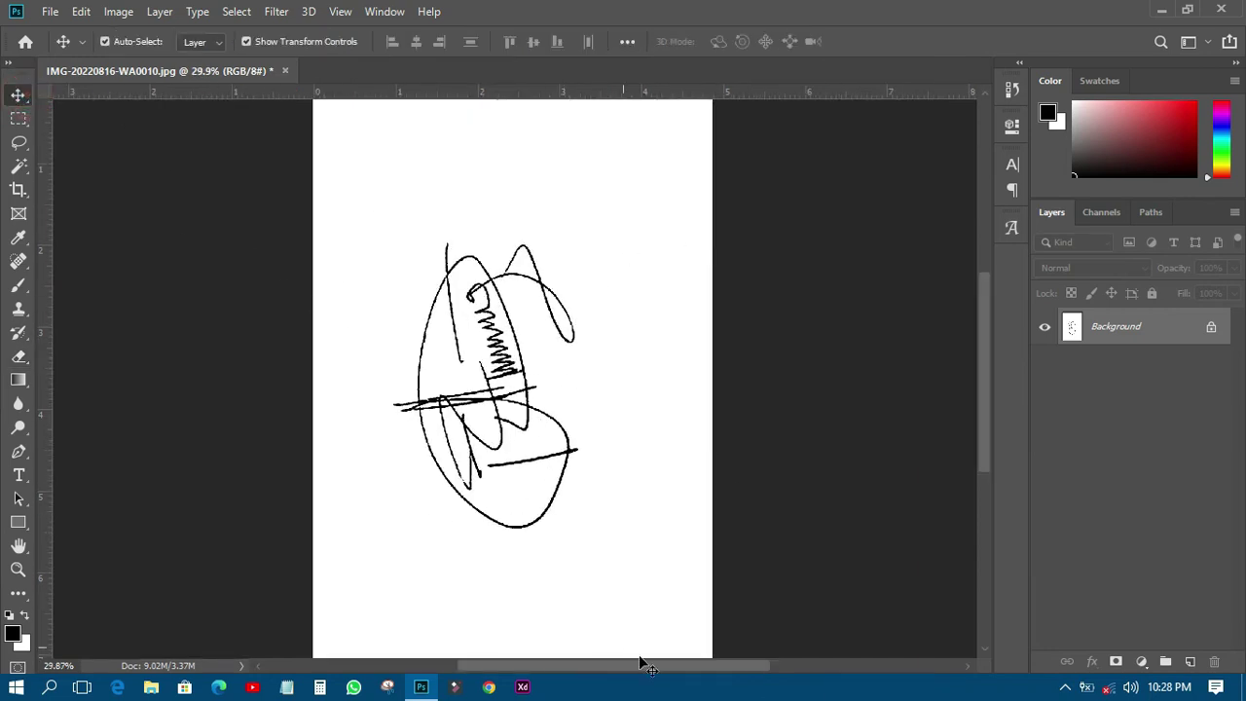
{"action": "left_click", "coordinate": [19, 356]}
{"action": "left_click", "coordinate": [20, 165]}
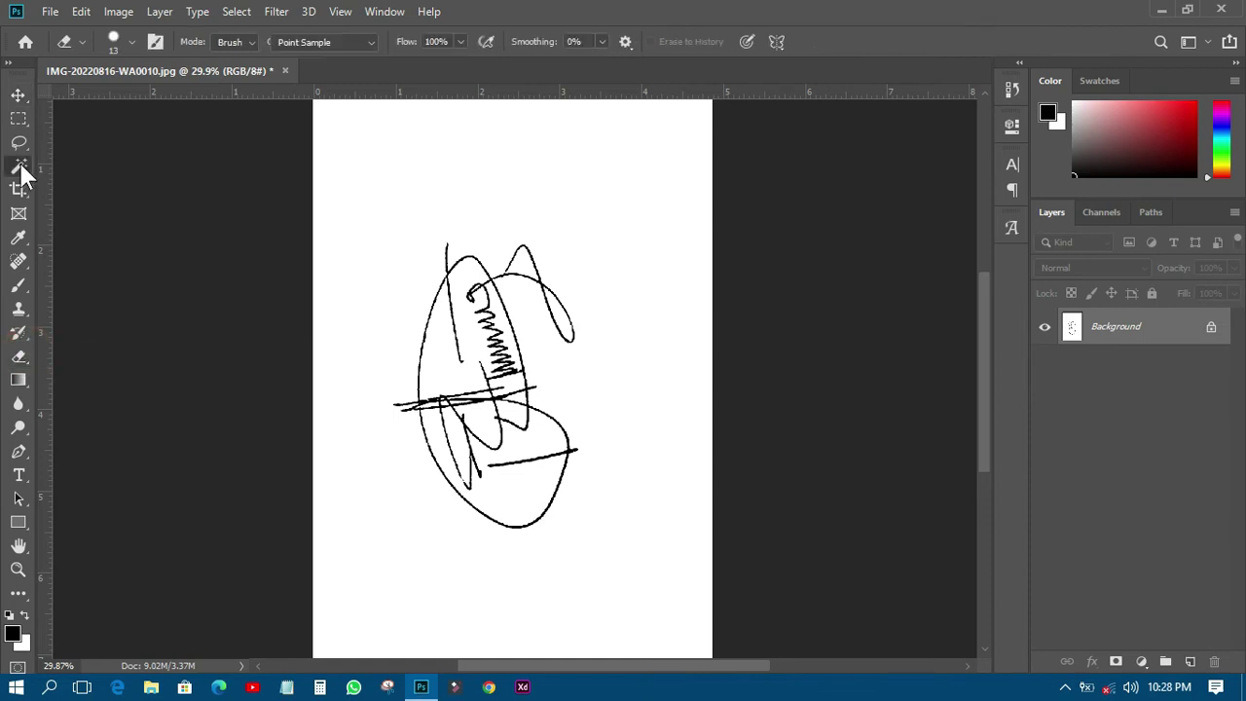
{"action": "left_click", "coordinate": [126, 184]}
{"action": "scroll", "coordinate": [547, 511], "scroll_direction": "up", "scroll_amount": 5}
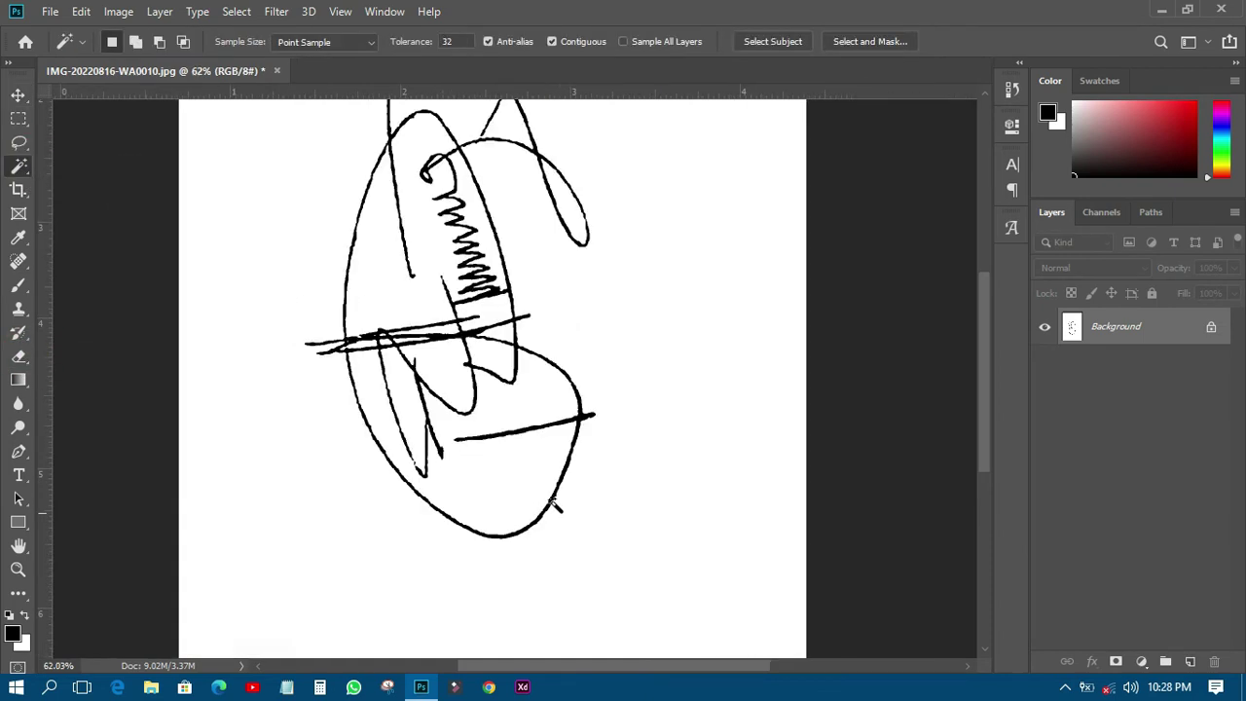
{"action": "left_click", "coordinate": [677, 266]}
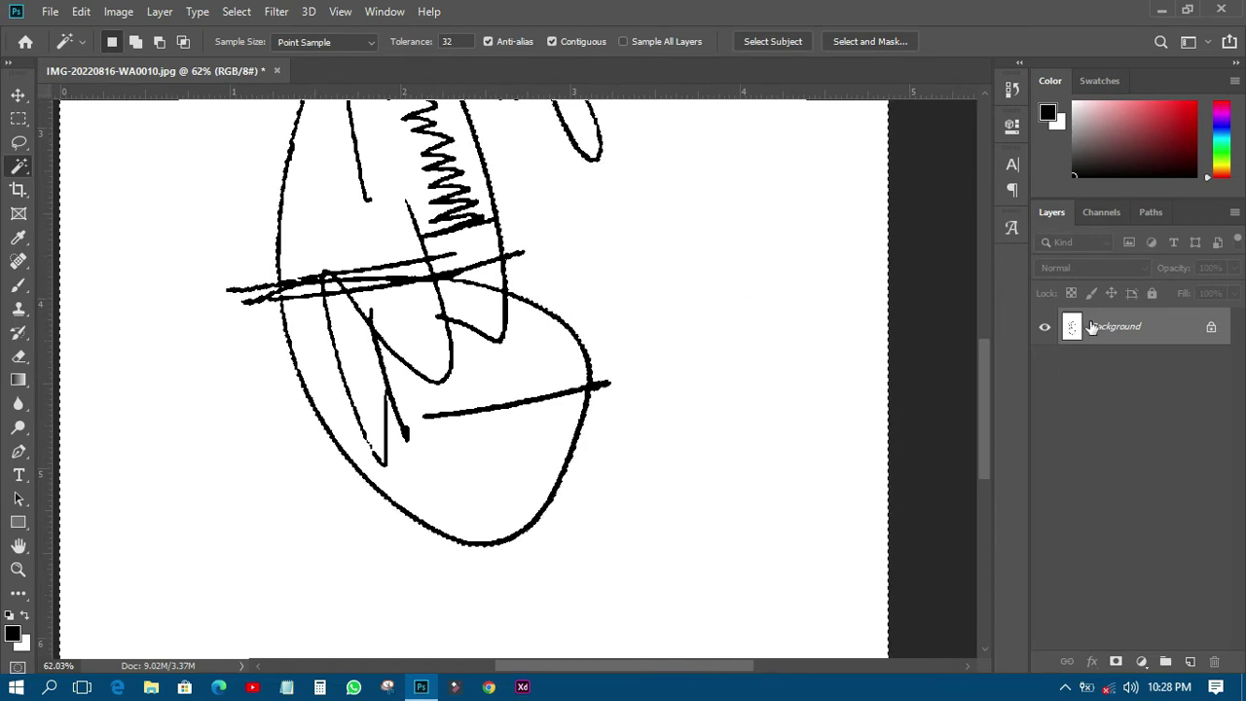
Convert the locked Background into a regular layer named Layer 0 and delete the selected white area around the signature.
{"action": "double_click", "coordinate": [1132, 331]}
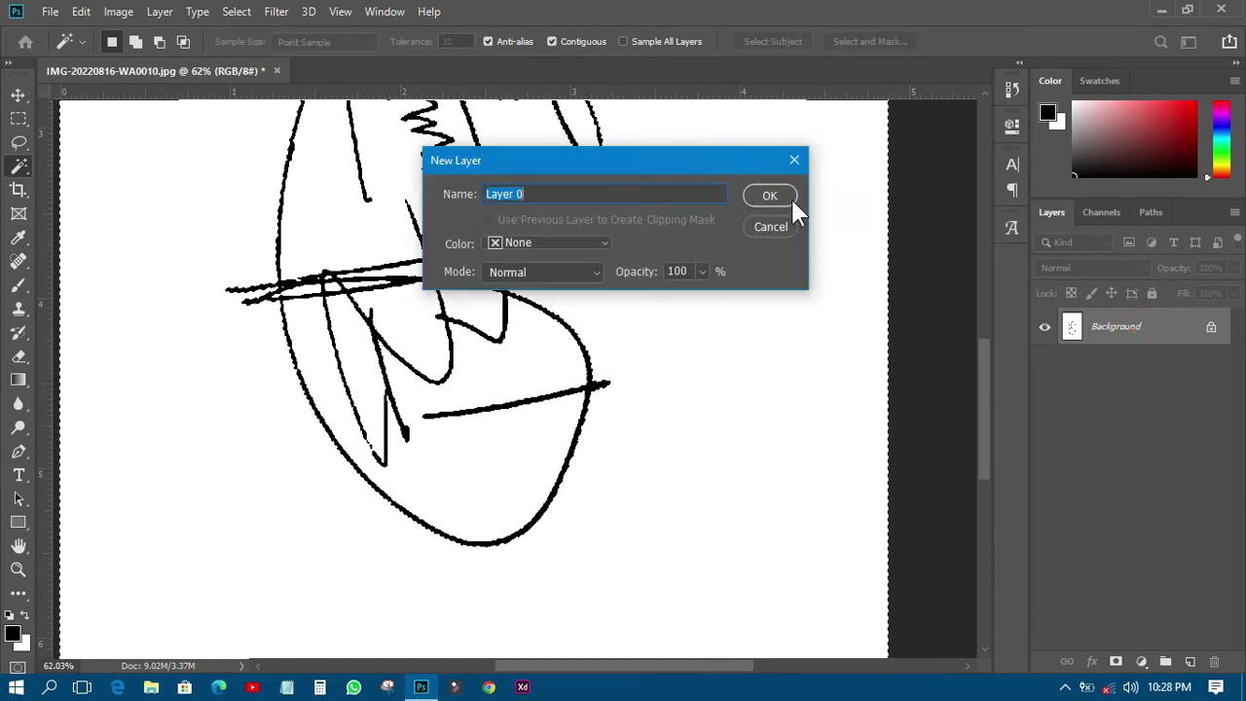
{"action": "left_click", "coordinate": [791, 200]}
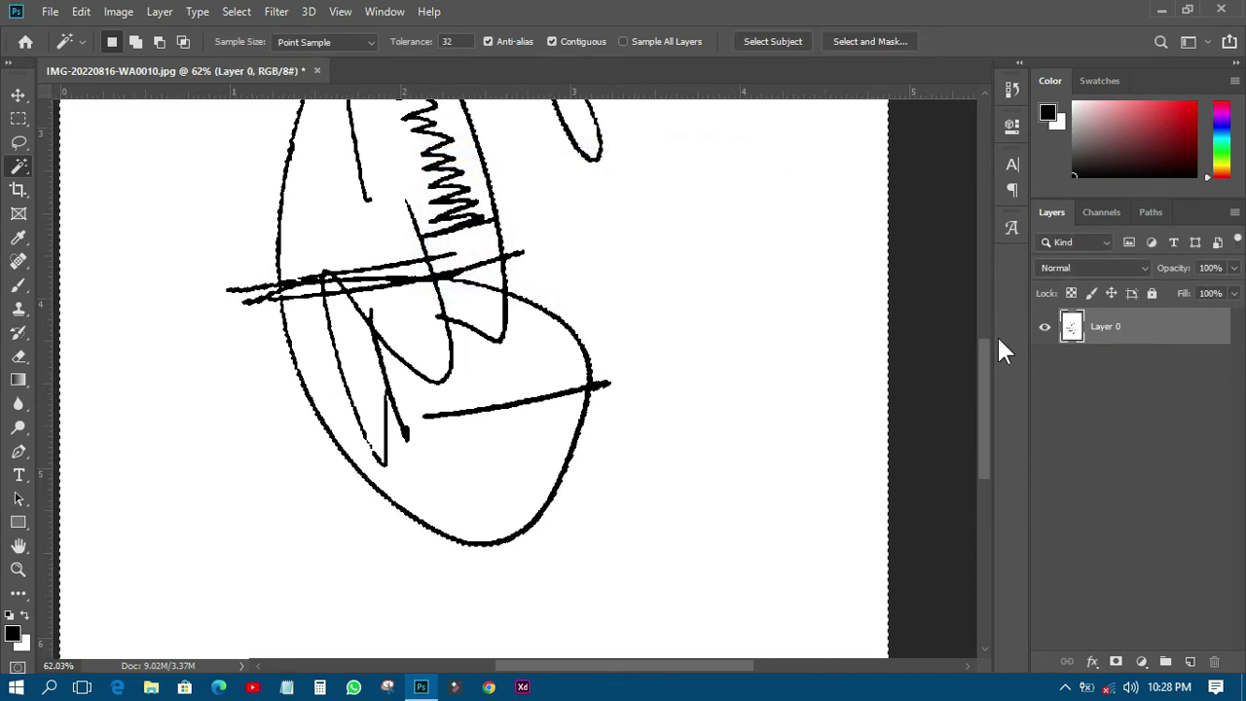
{"action": "left_click", "coordinate": [999, 339]}
{"action": "key", "text": "Delete"}
{"action": "key", "text": "ctrl+0"}
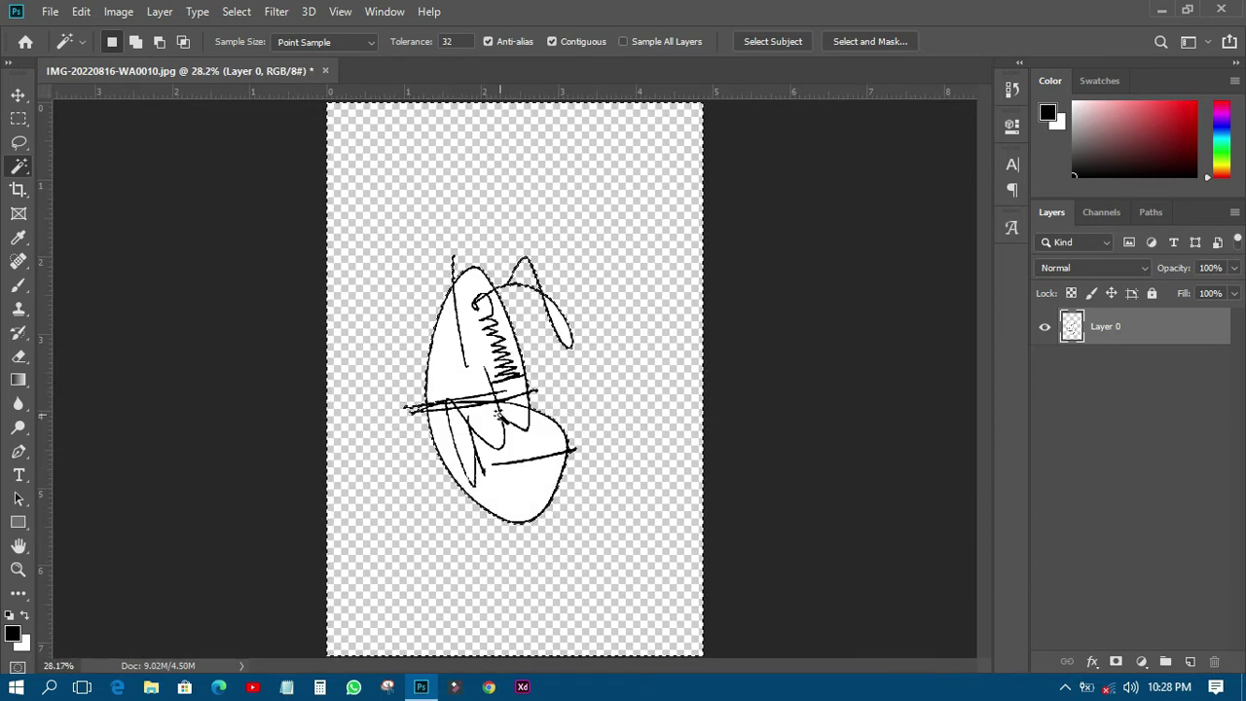
Select the large white areas enclosed by the signature's loops with the Magic Wand and delete them.
{"action": "scroll", "coordinate": [494, 425], "scroll_direction": "up", "scroll_amount": 2}
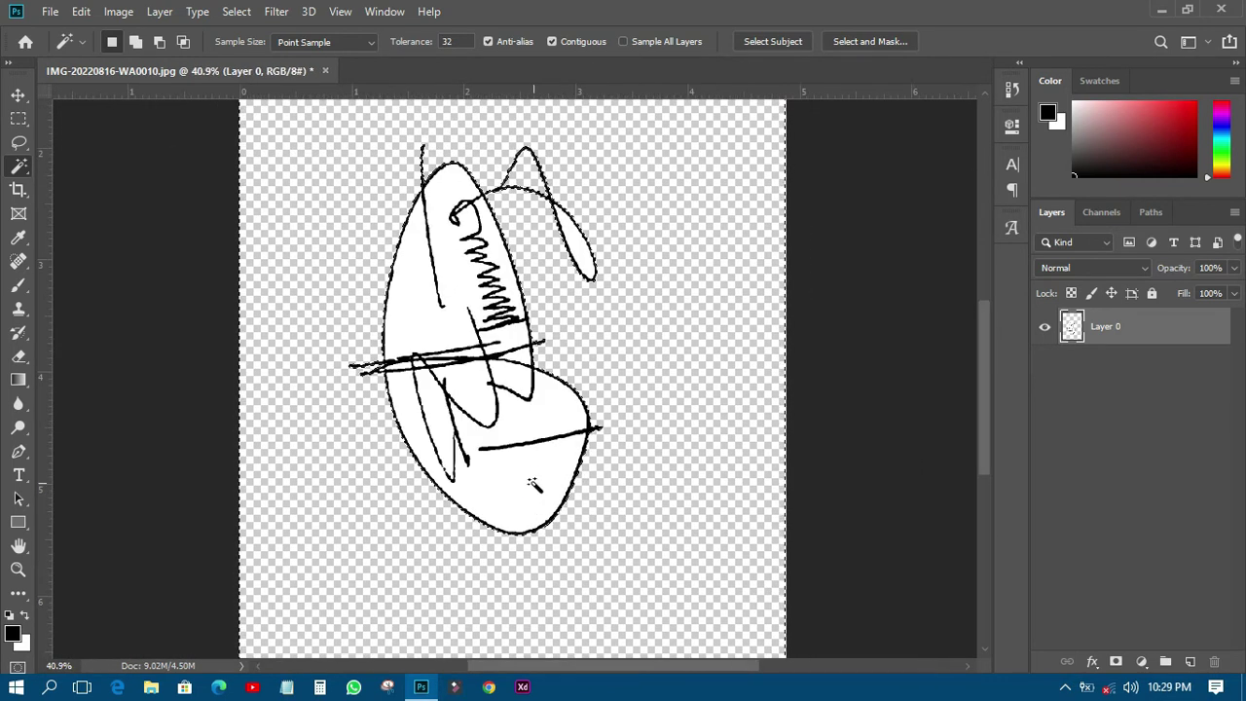
{"action": "scroll", "coordinate": [517, 461], "scroll_direction": "up", "scroll_amount": 3}
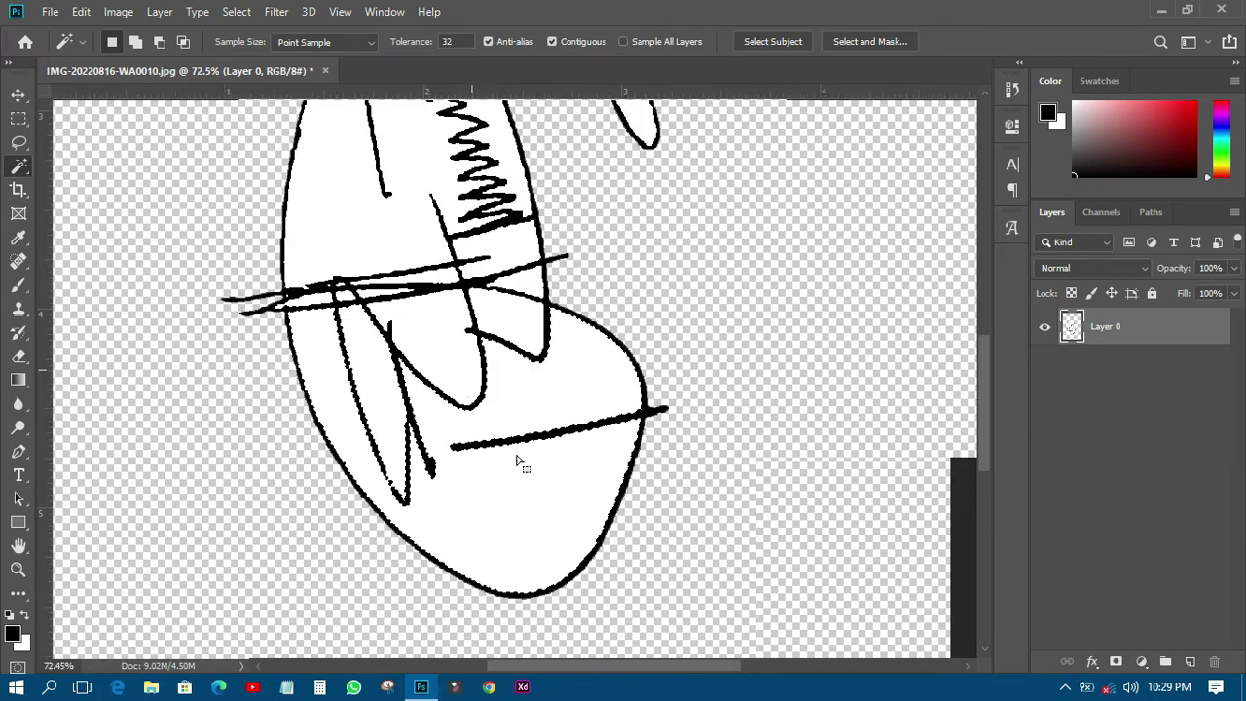
{"action": "scroll", "coordinate": [517, 461], "scroll_direction": "up", "scroll_amount": 1}
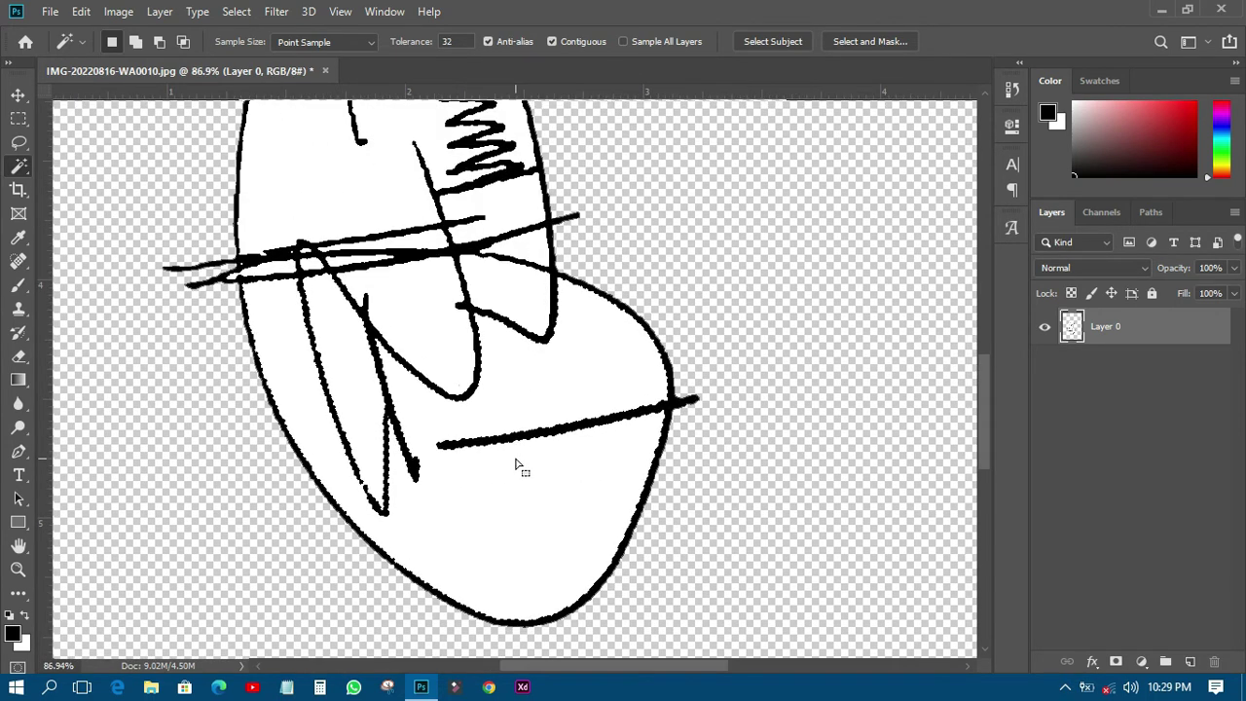
{"action": "key", "text": "shift"}
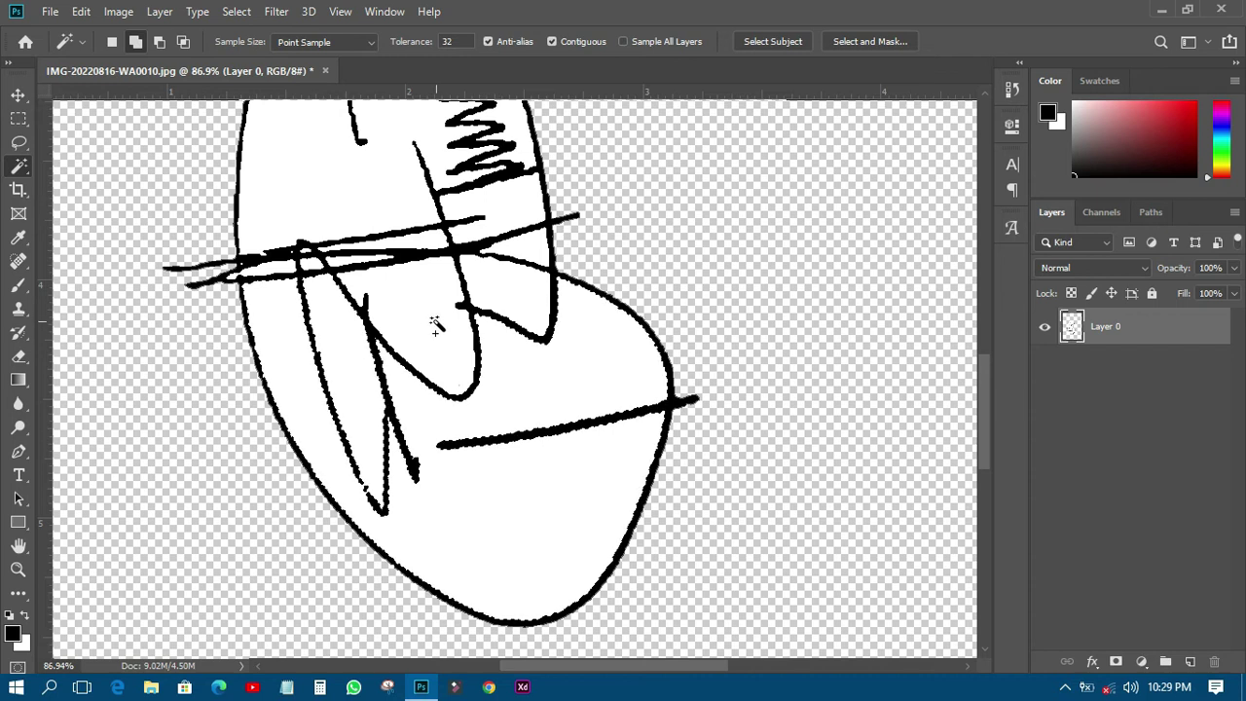
{"action": "left_click", "coordinate": [439, 326], "text": "shift"}
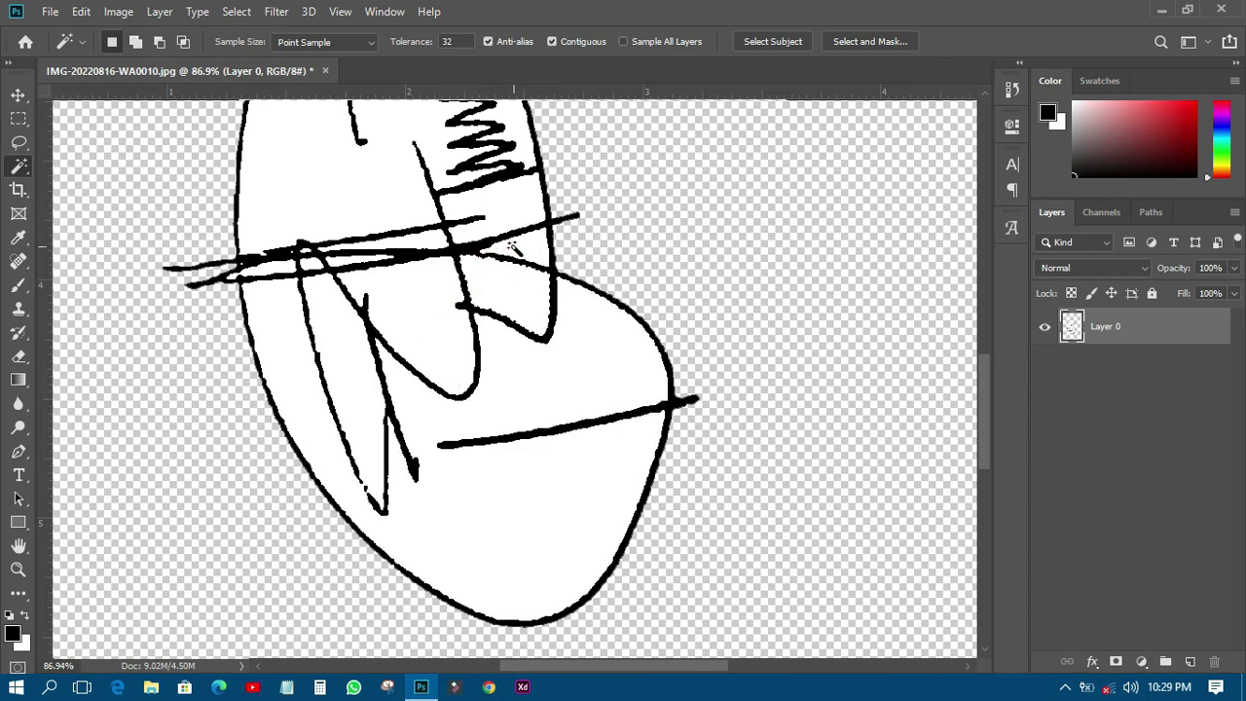
{"action": "left_click", "coordinate": [334, 264]}
{"action": "left_click", "coordinate": [286, 270]}
{"action": "left_click", "coordinate": [513, 296], "text": "shift"}
{"action": "left_click", "coordinate": [515, 200], "text": "shift"}
{"action": "left_click", "coordinate": [349, 199], "text": "shift"}
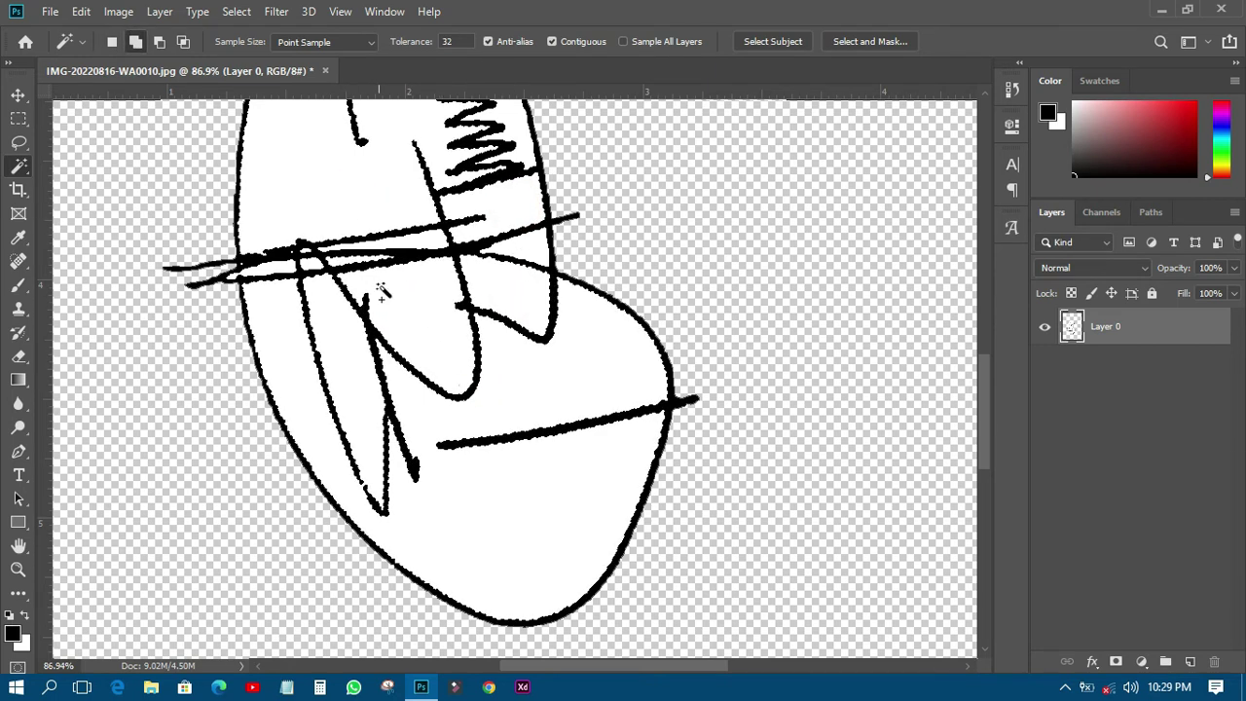
{"action": "scroll", "coordinate": [422, 472], "scroll_direction": "down", "scroll_amount": 3}
{"action": "left_click", "coordinate": [555, 199], "text": "shift"}
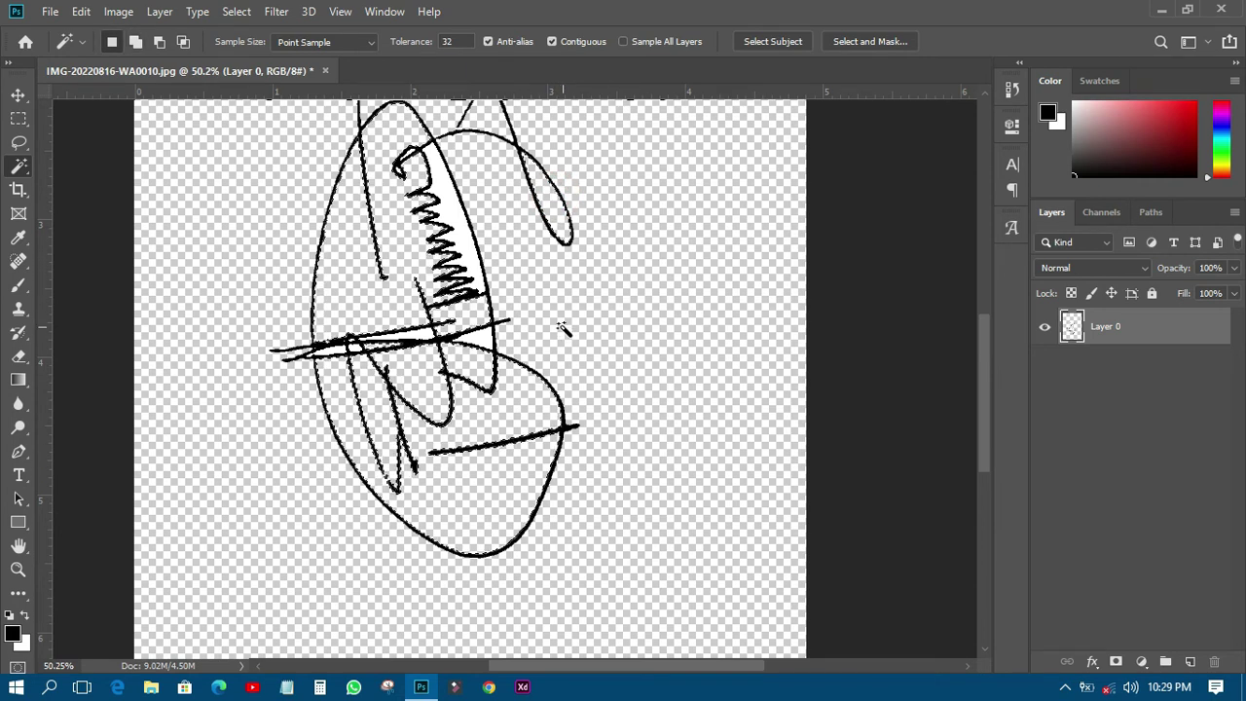
Delete the white areas beside the zigzag strokes and between the right-hand parts of the long crossing strokes.
{"action": "scroll", "coordinate": [507, 245], "scroll_direction": "up", "scroll_amount": 3}
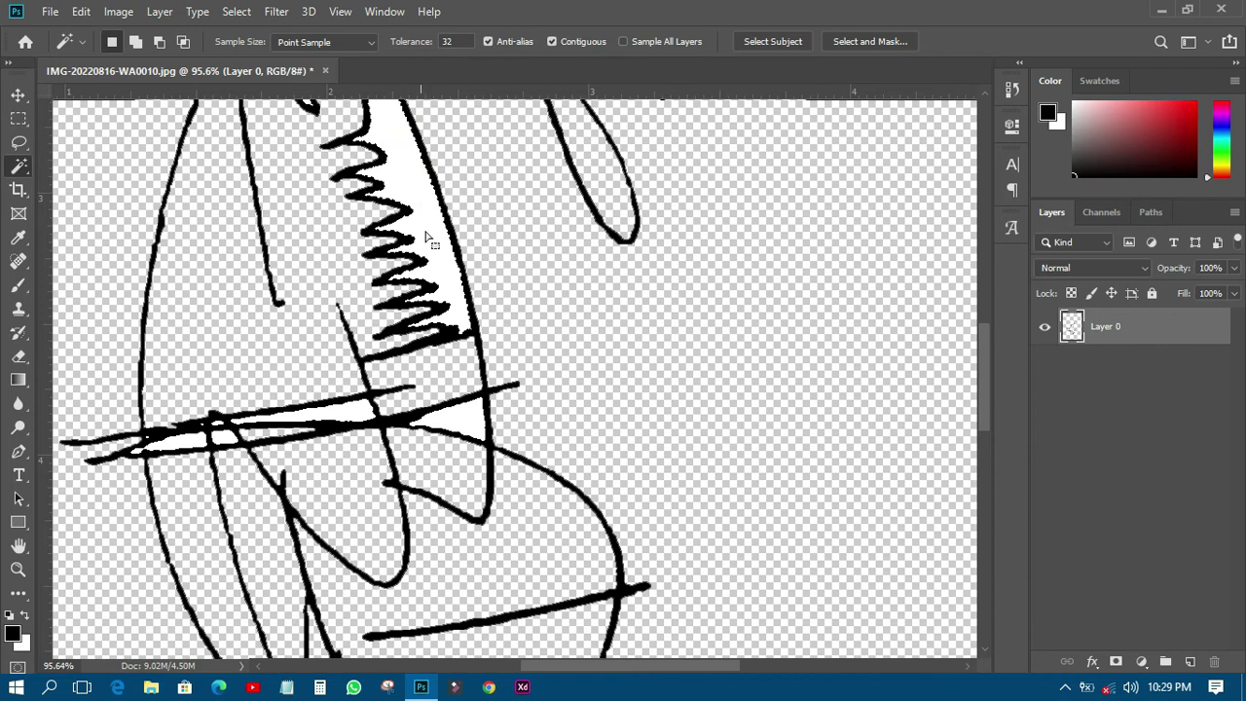
{"action": "left_click", "coordinate": [461, 421], "text": "shift"}
{"action": "left_click", "coordinate": [357, 414], "text": "shift"}
{"action": "key", "text": "Delete"}
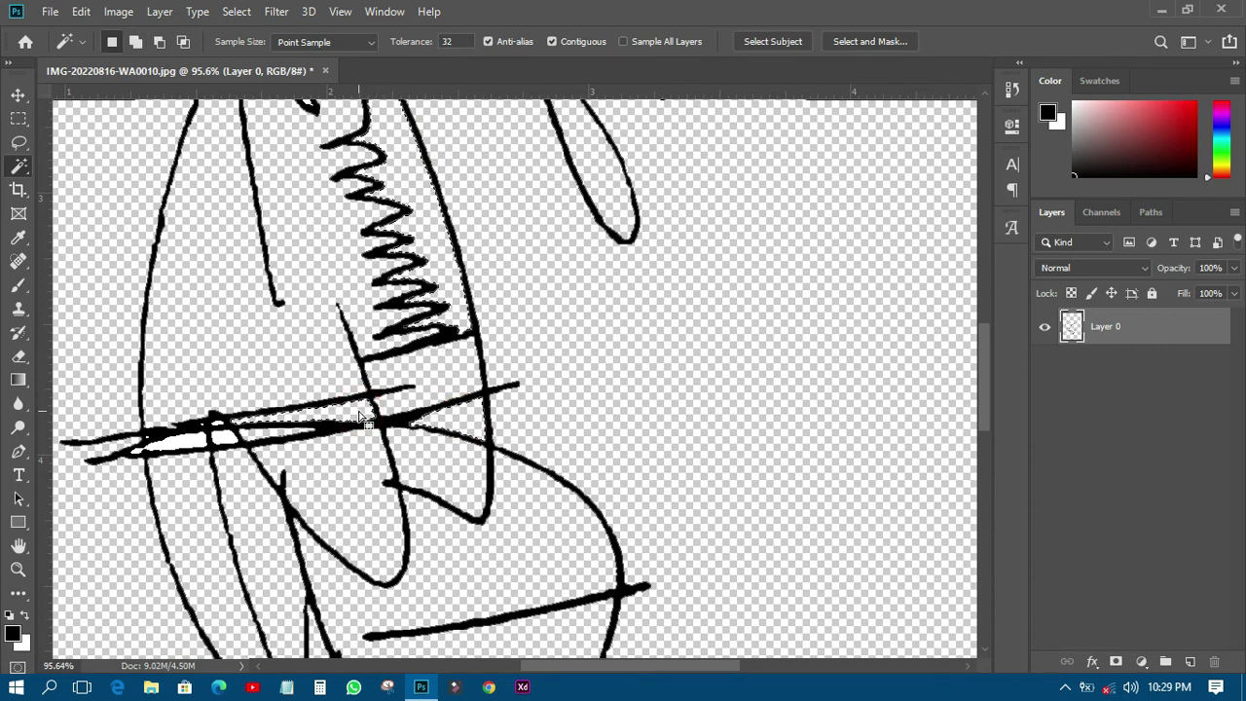
Delete the remaining white slivers at the left end of the long crossing strokes and clear the selection.
{"action": "scroll", "coordinate": [220, 446], "scroll_direction": "up", "scroll_amount": 4}
{"action": "left_click", "coordinate": [216, 436], "text": "shift"}
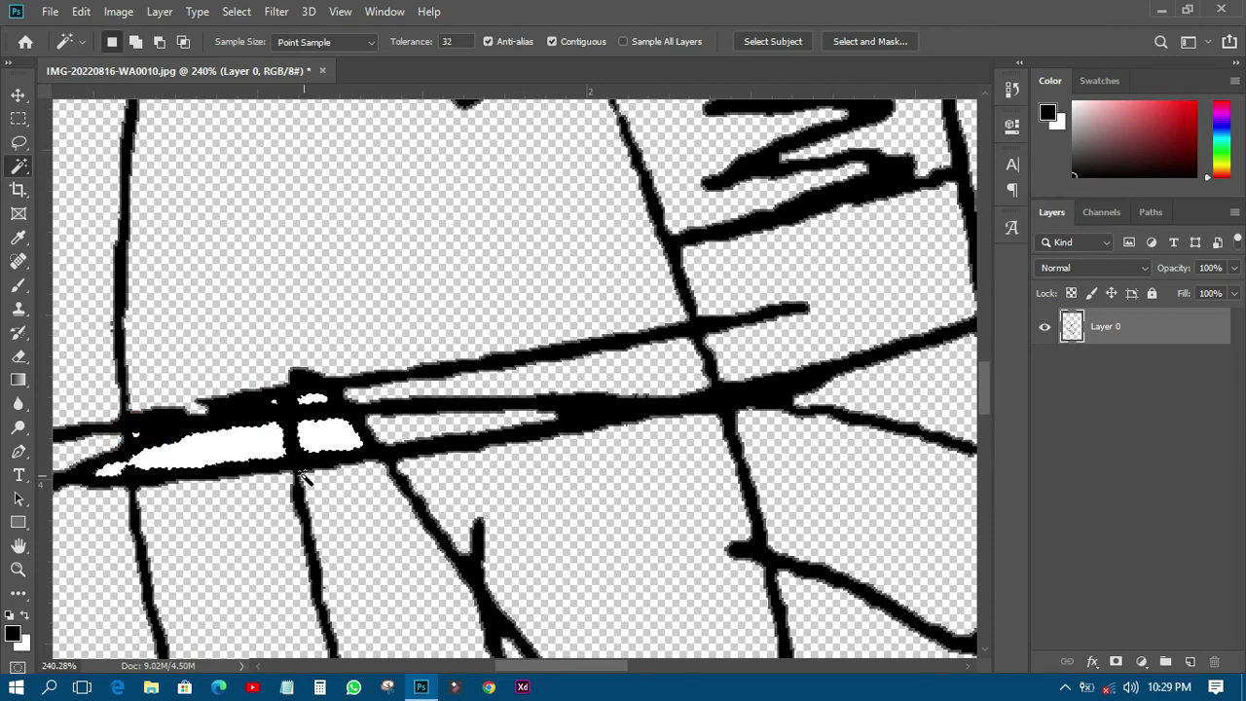
{"action": "key", "text": "Delete"}
{"action": "scroll", "coordinate": [305, 477], "scroll_direction": "down", "scroll_amount": 8}
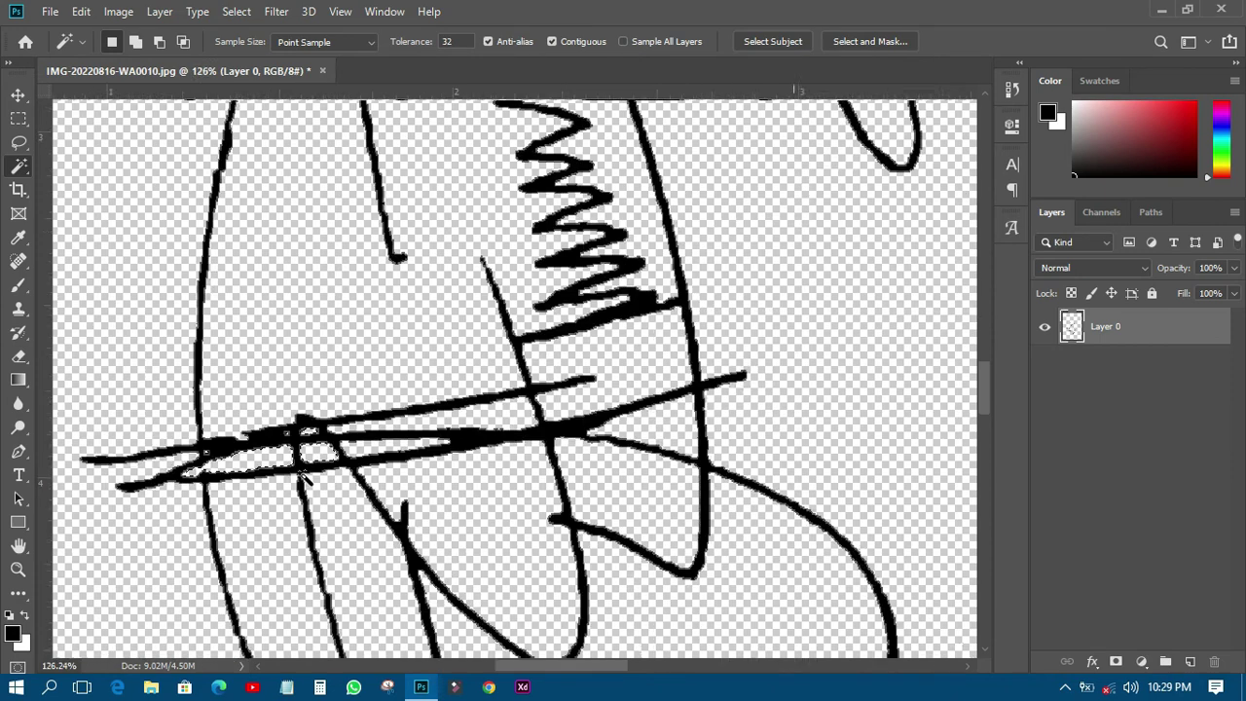
{"action": "key", "text": "ctrl+0"}
{"action": "scroll", "coordinate": [525, 399], "scroll_direction": "up", "scroll_amount": 4}
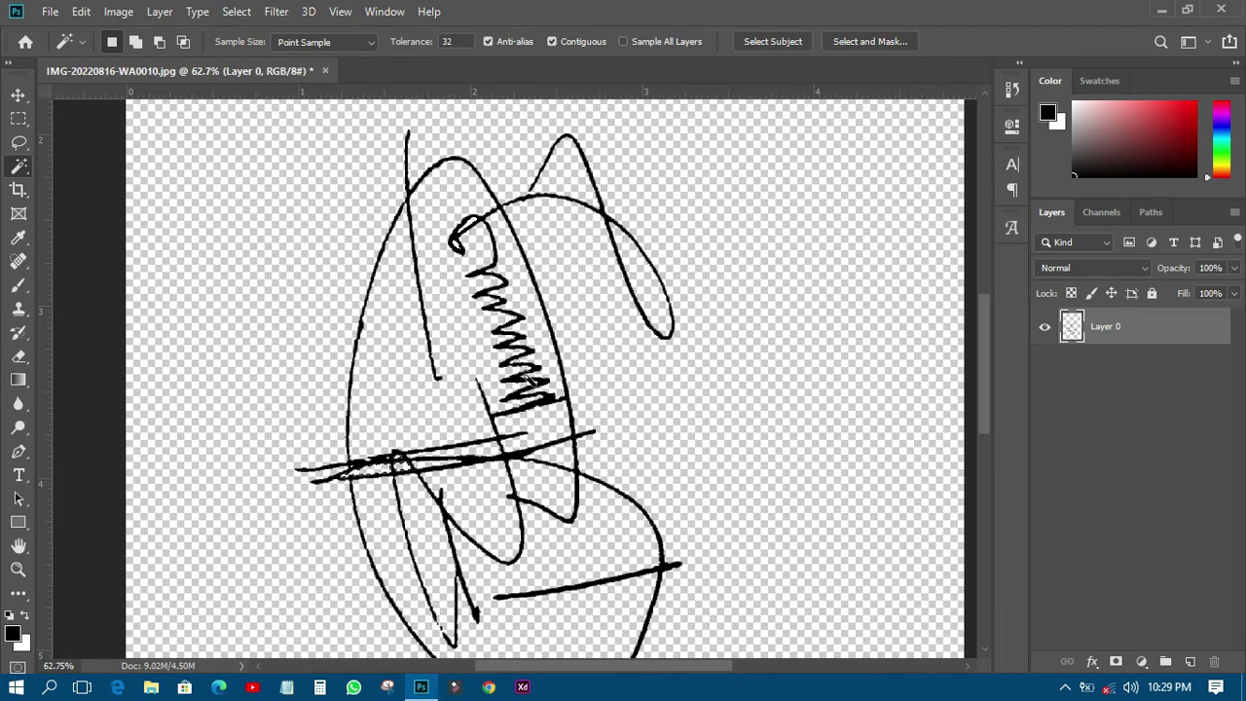
{"action": "scroll", "coordinate": [637, 336], "scroll_direction": "down", "scroll_amount": 5}
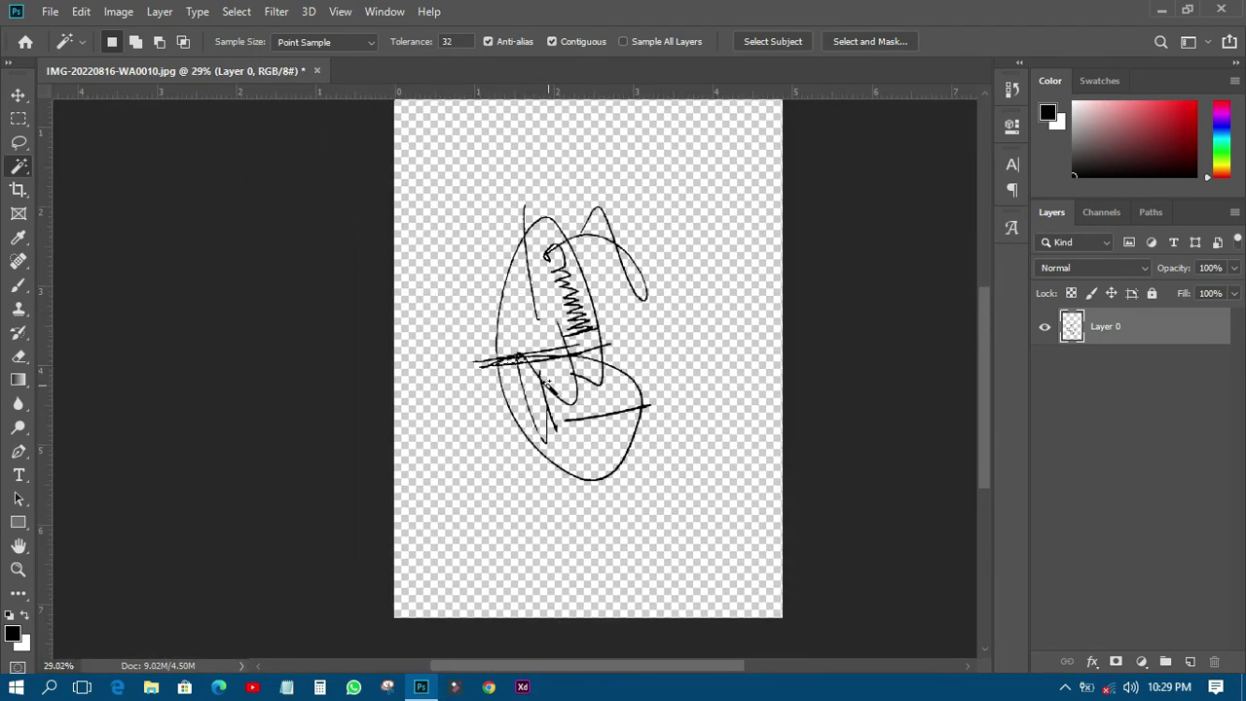
{"action": "left_click", "coordinate": [19, 94]}
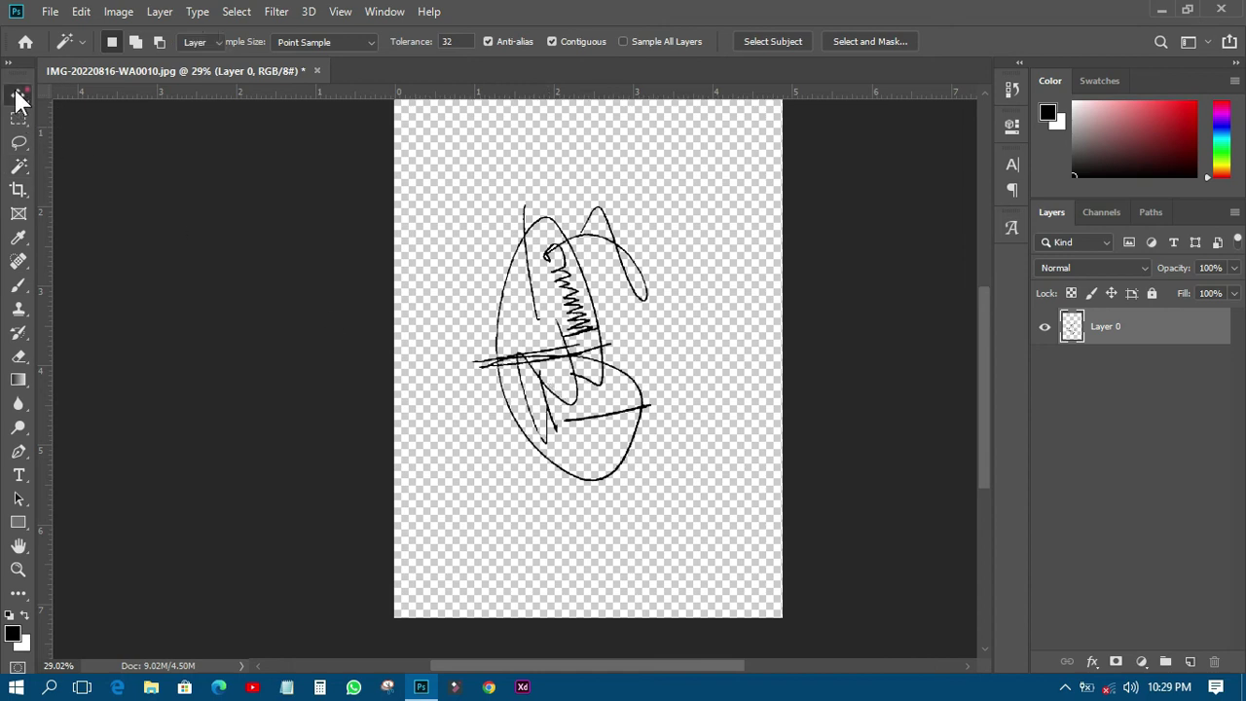
{"action": "scroll", "coordinate": [664, 449], "scroll_direction": "down", "scroll_amount": 2}
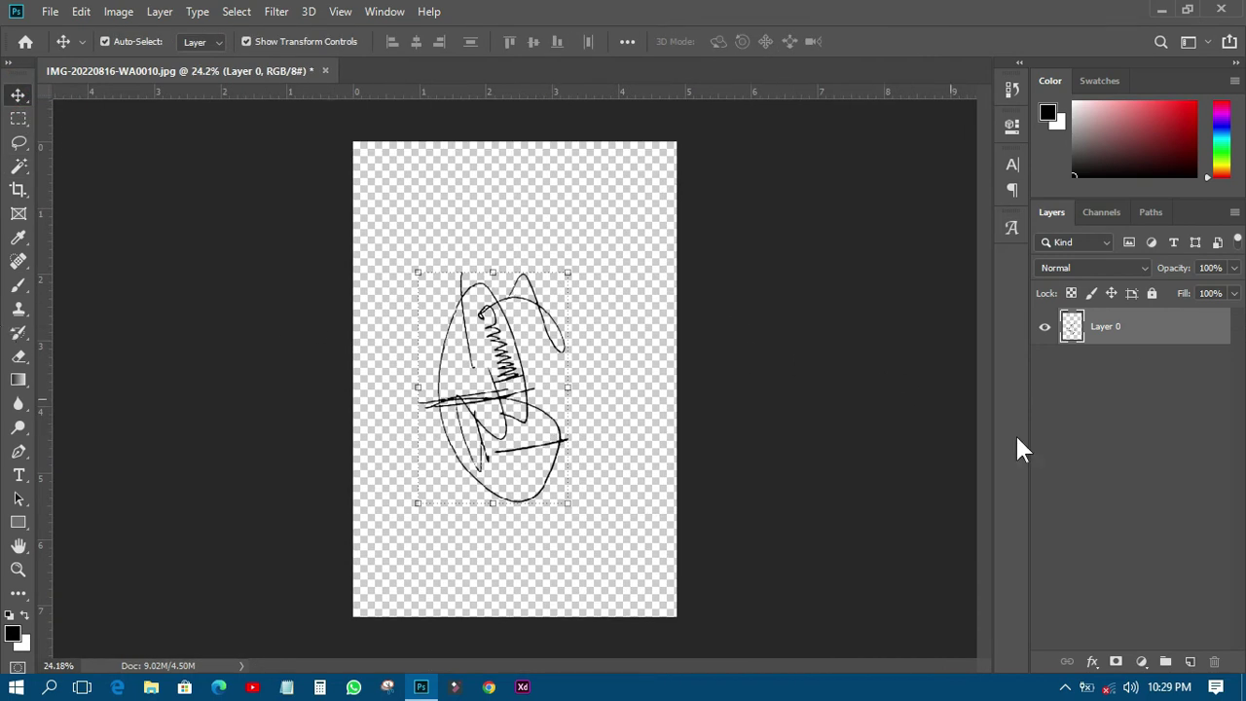
Add a black Solid Color fill layer above Layer 0 and clip it to the signature with a clipping mask.
{"action": "left_click", "coordinate": [1142, 660]}
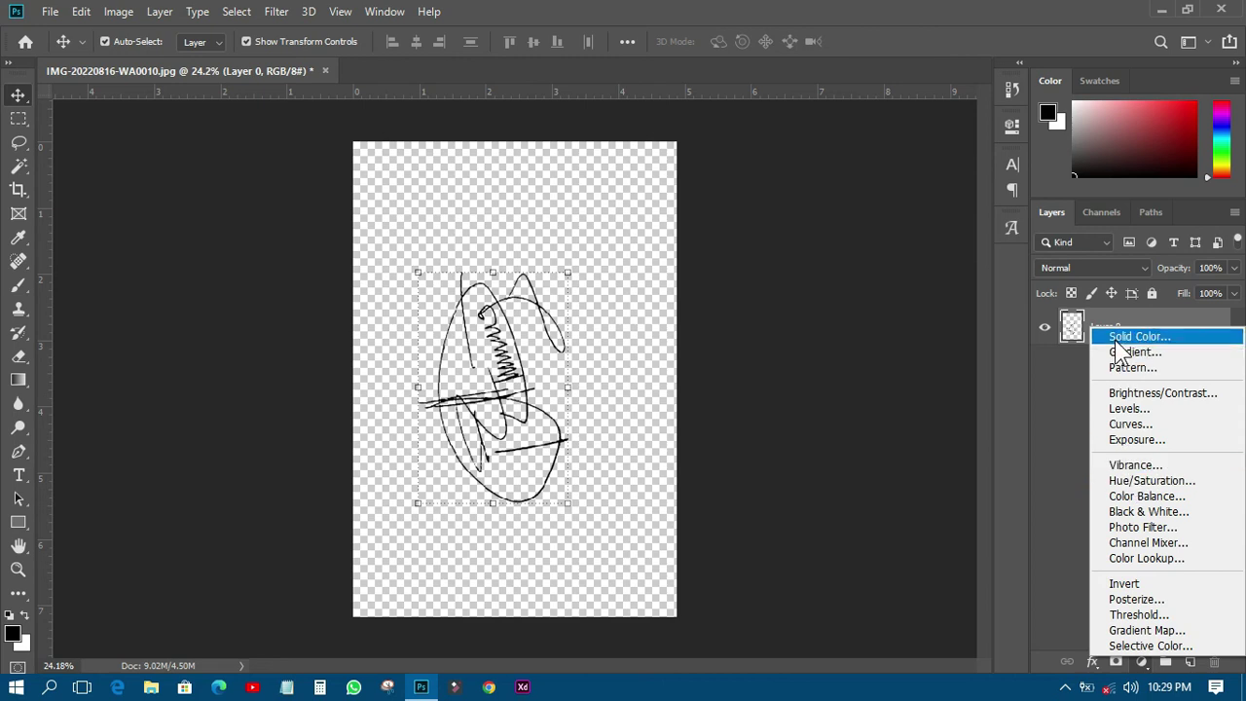
{"action": "left_click", "coordinate": [1054, 570]}
{"action": "left_click", "coordinate": [1141, 661]}
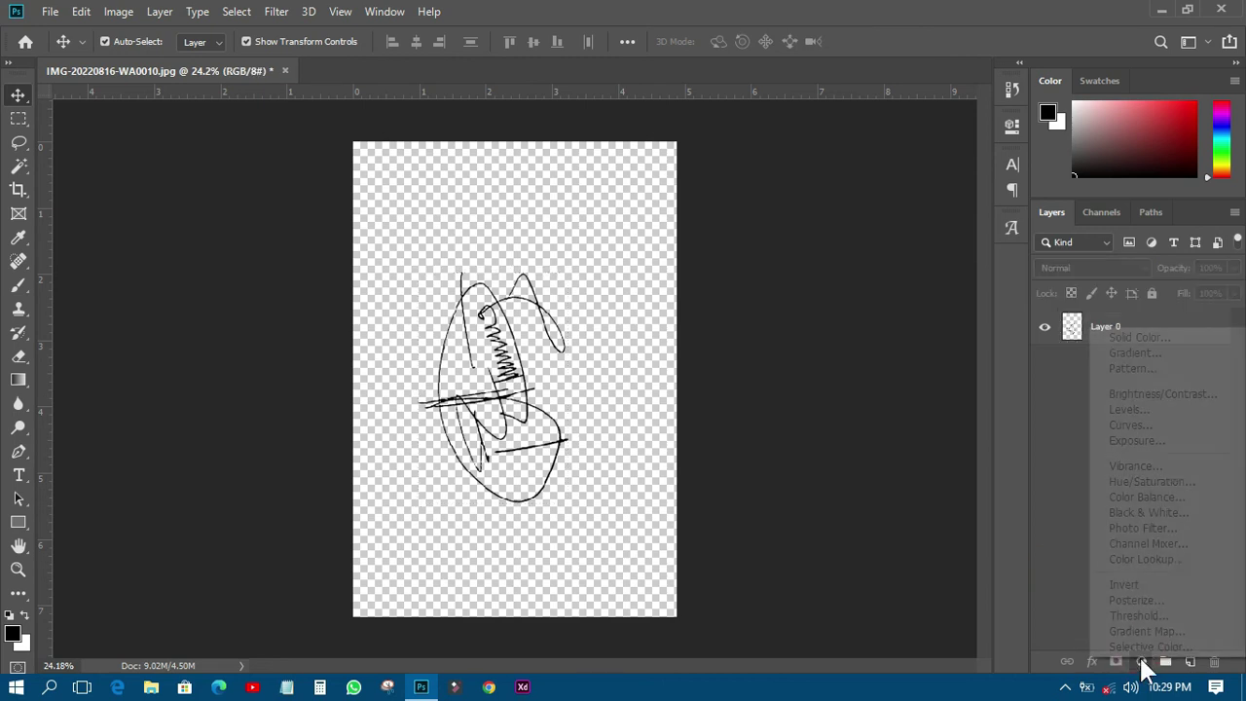
{"action": "left_click", "coordinate": [1134, 338]}
{"action": "left_click", "coordinate": [1110, 172]}
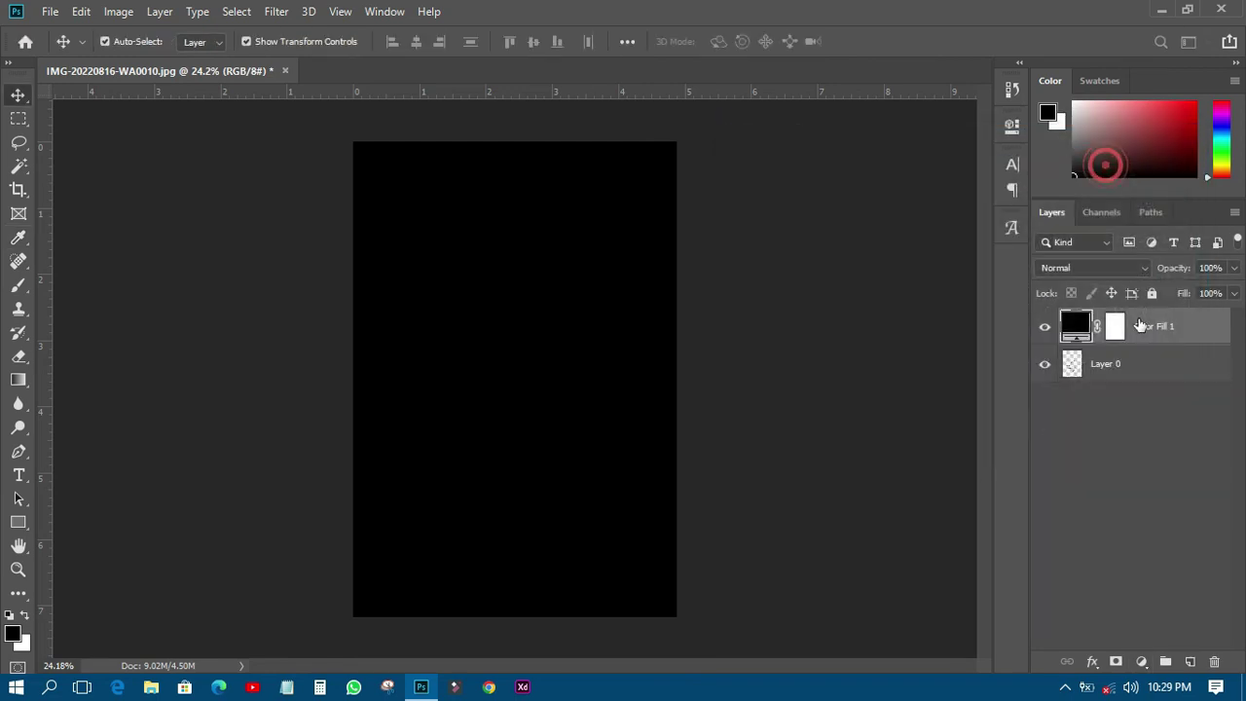
{"action": "right_click", "coordinate": [1143, 323]}
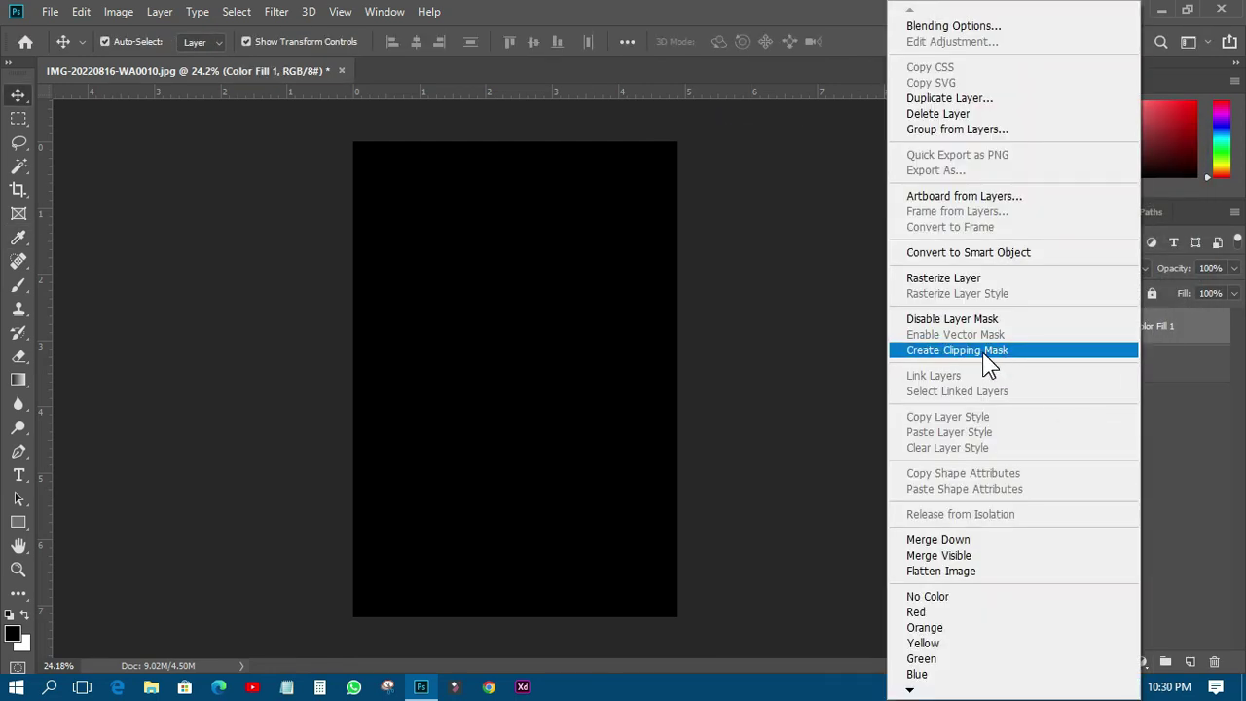
{"action": "left_click", "coordinate": [986, 353]}
Change the clipped fill layer's color to dark blue, hex 0505b0.
{"action": "double_click", "coordinate": [1080, 326]}
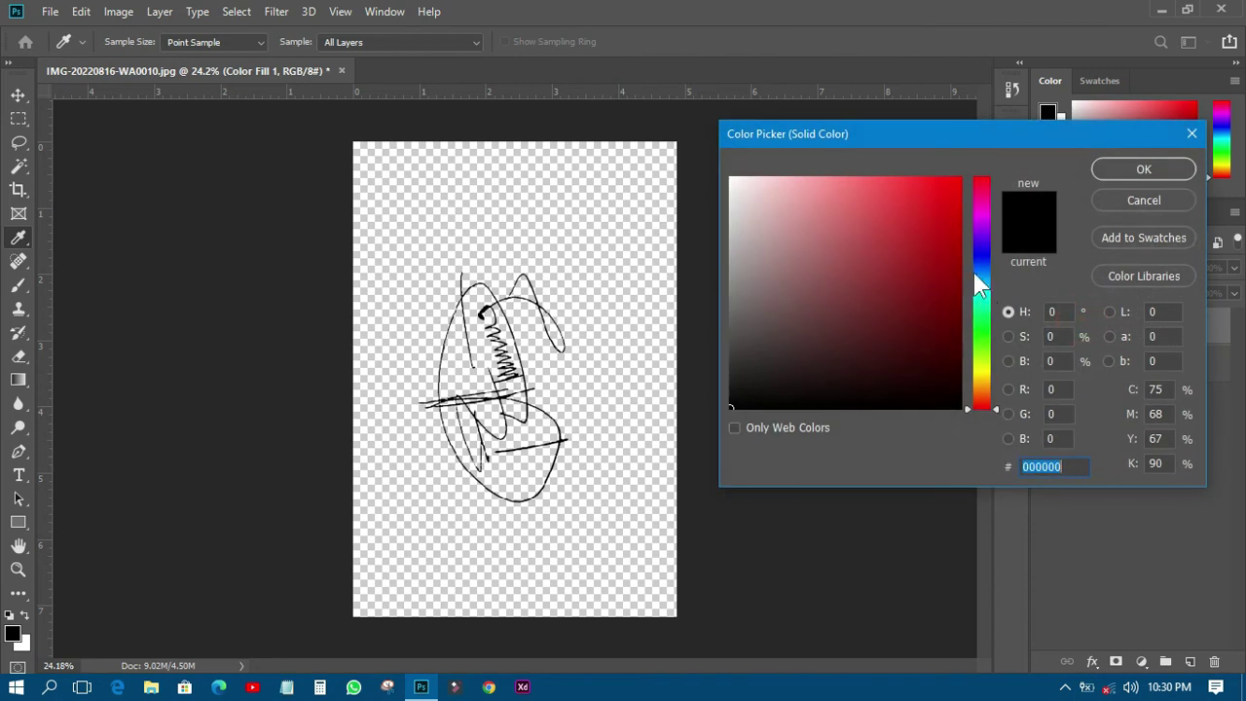
{"action": "left_click", "coordinate": [979, 251]}
{"action": "left_click", "coordinate": [955, 214]}
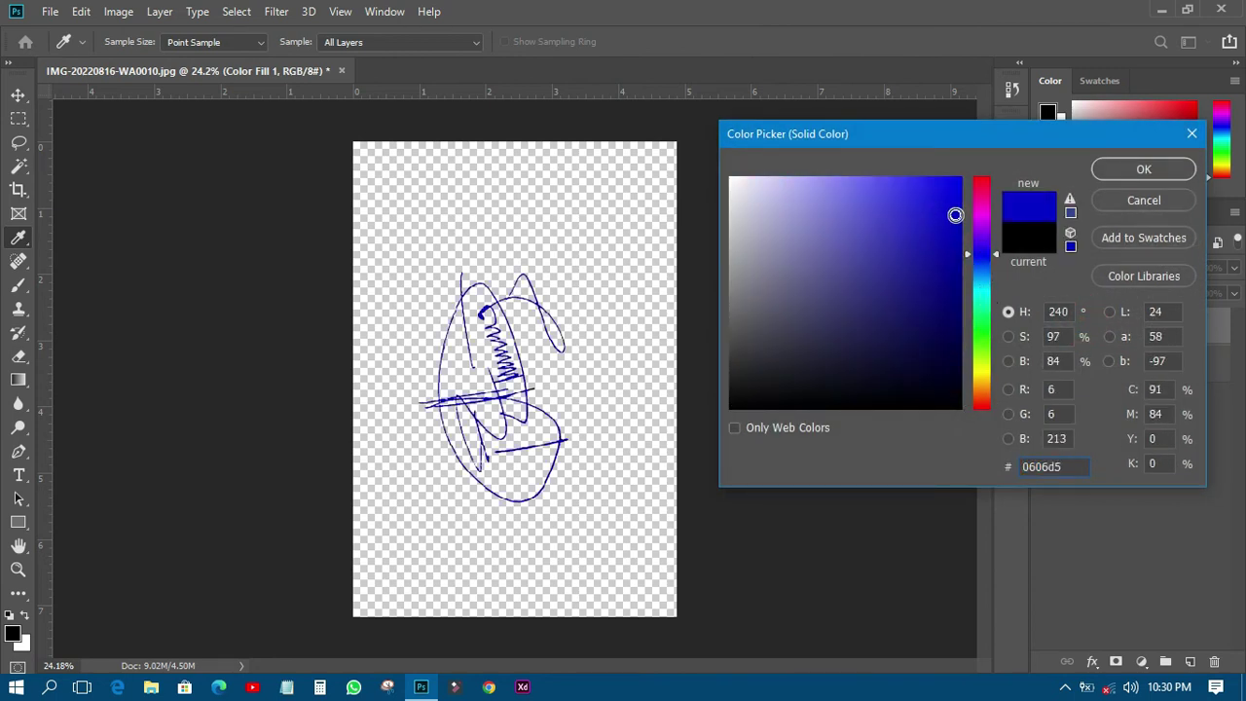
{"action": "left_click", "coordinate": [955, 248]}
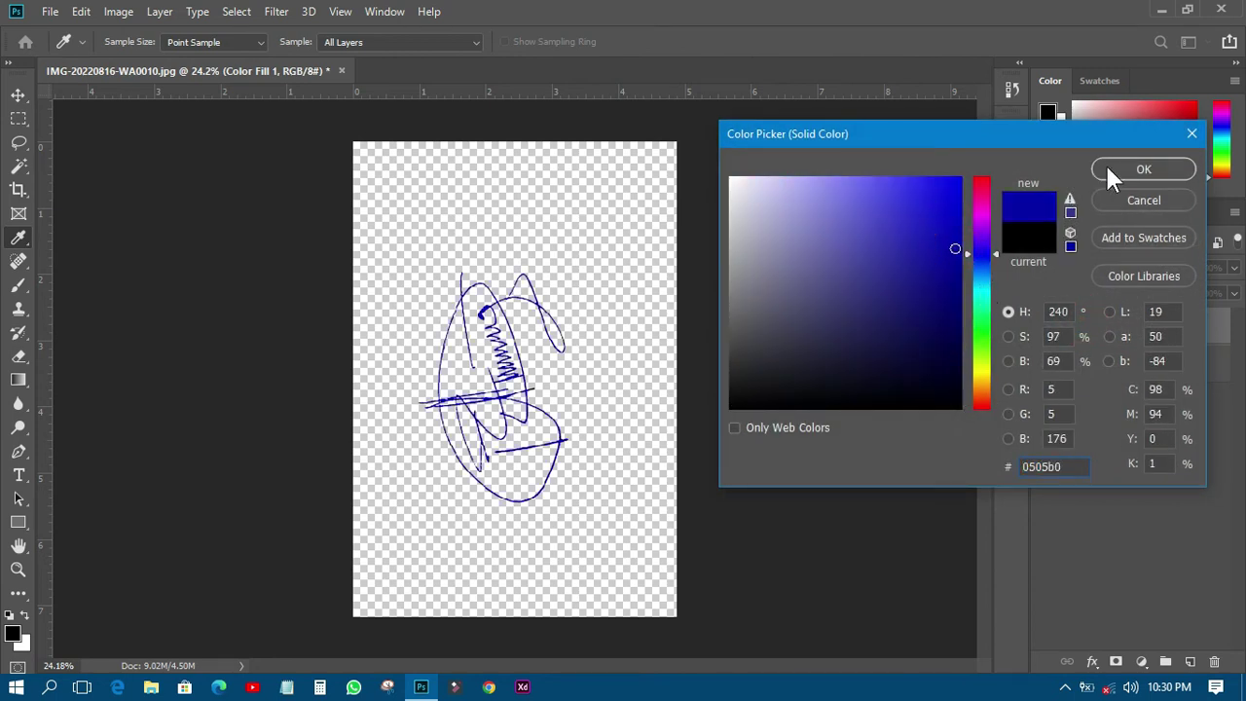
{"action": "left_click", "coordinate": [1139, 170]}
{"action": "key", "text": "ctrl+plus"}
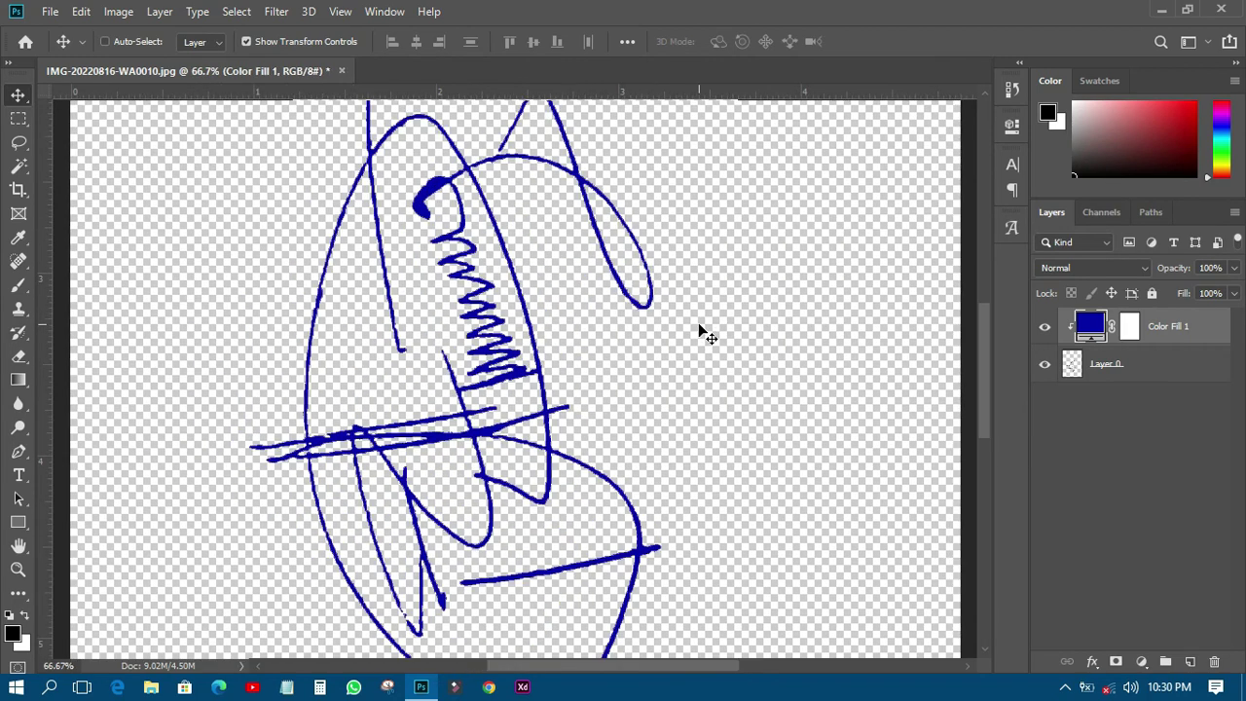
Compare the signature with and without the blue fill, leave the Color Fill 1 layer hidden and deselect it.
{"action": "left_click", "coordinate": [1043, 327]}
{"action": "left_click", "coordinate": [1043, 327]}
{"action": "left_click", "coordinate": [1043, 329]}
{"action": "left_click", "coordinate": [1042, 329]}
{"action": "left_click", "coordinate": [1043, 329]}
{"action": "left_click", "coordinate": [1042, 329]}
{"action": "scroll", "coordinate": [564, 409], "scroll_direction": "down", "scroll_amount": 5}
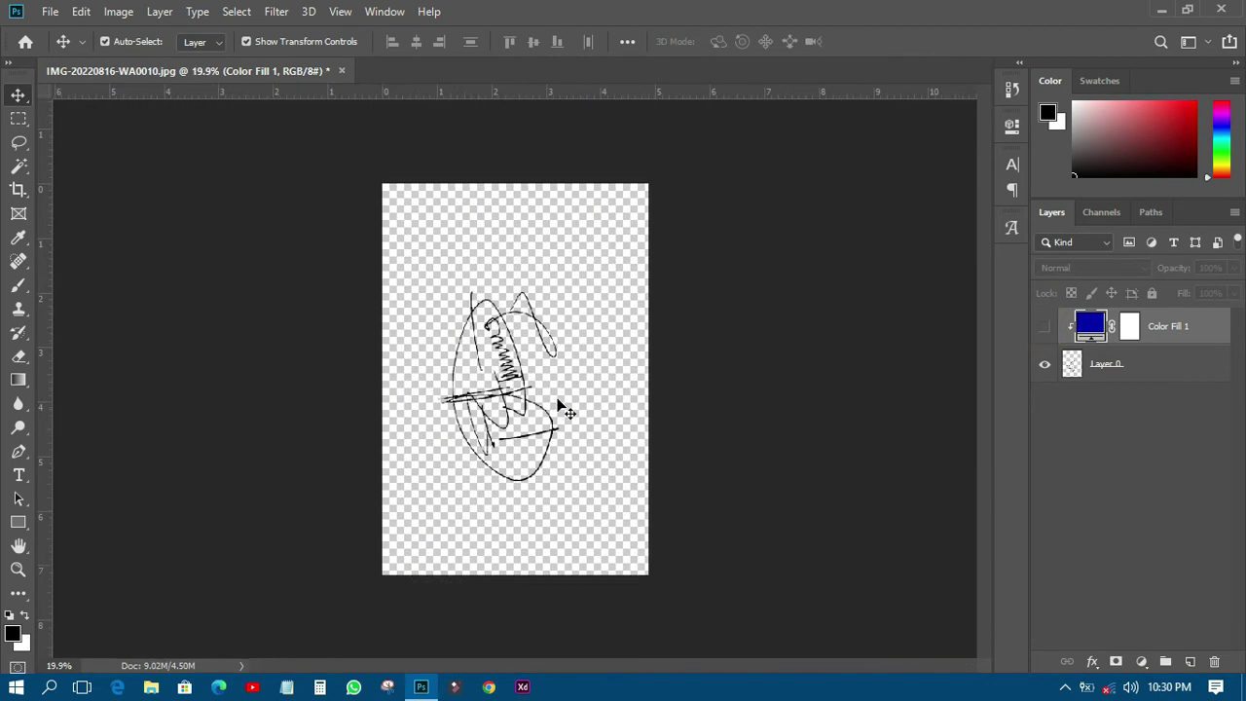
{"action": "scroll", "coordinate": [565, 409], "scroll_direction": "up", "scroll_amount": 2}
{"action": "left_click", "coordinate": [734, 380]}
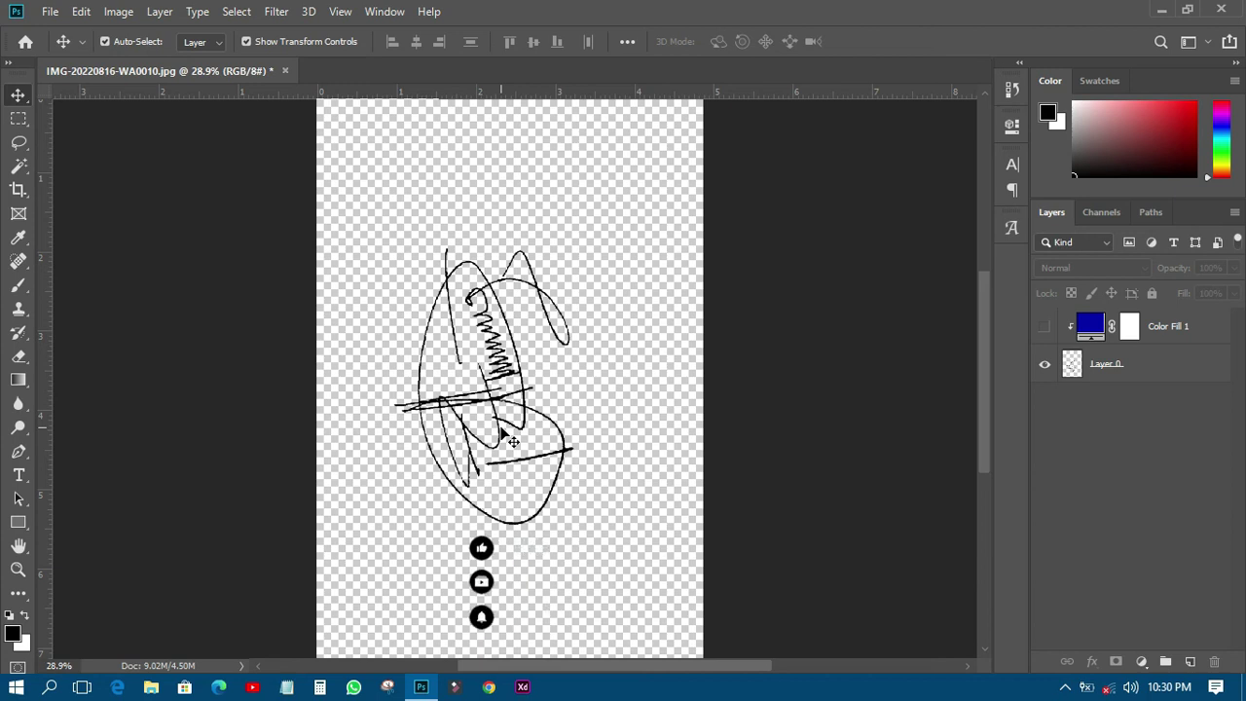
Set up a Save for Web export of the whole signature using the PNG-24 preset and PNG-24 format with transparency.
{"action": "left_click", "coordinate": [50, 14]}
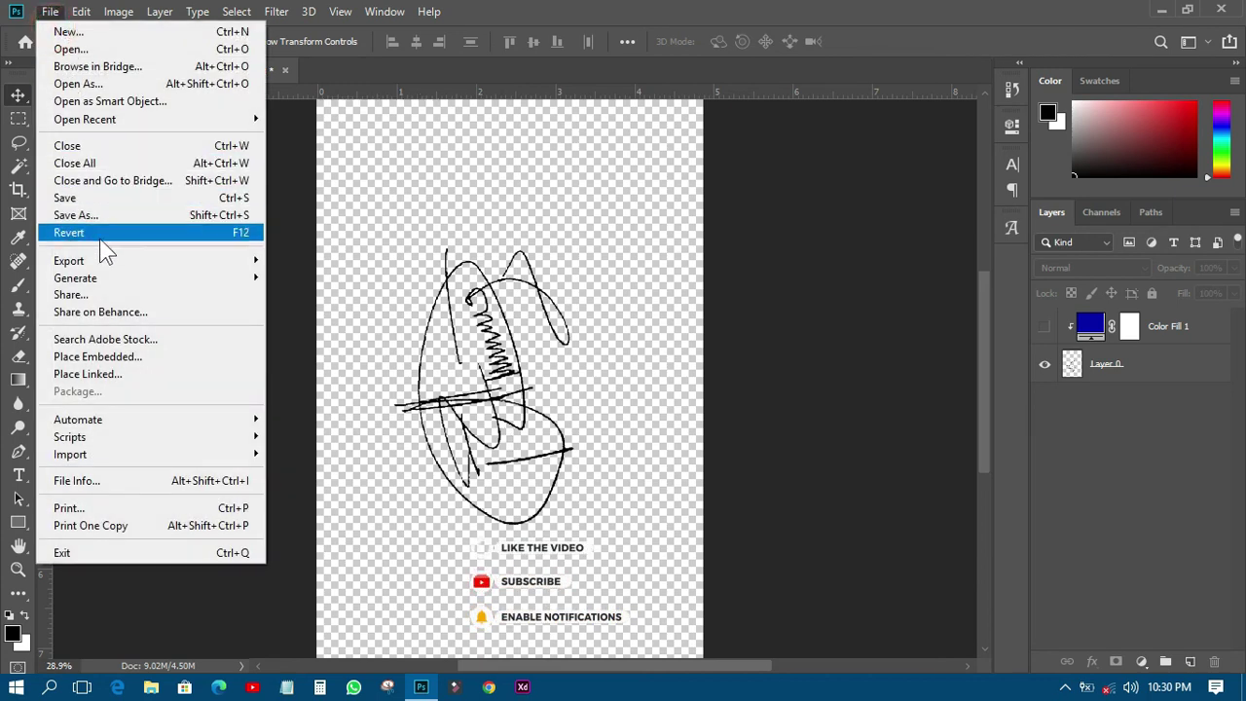
{"action": "mouse_move", "coordinate": [101, 267]}
{"action": "left_click", "coordinate": [245, 261]}
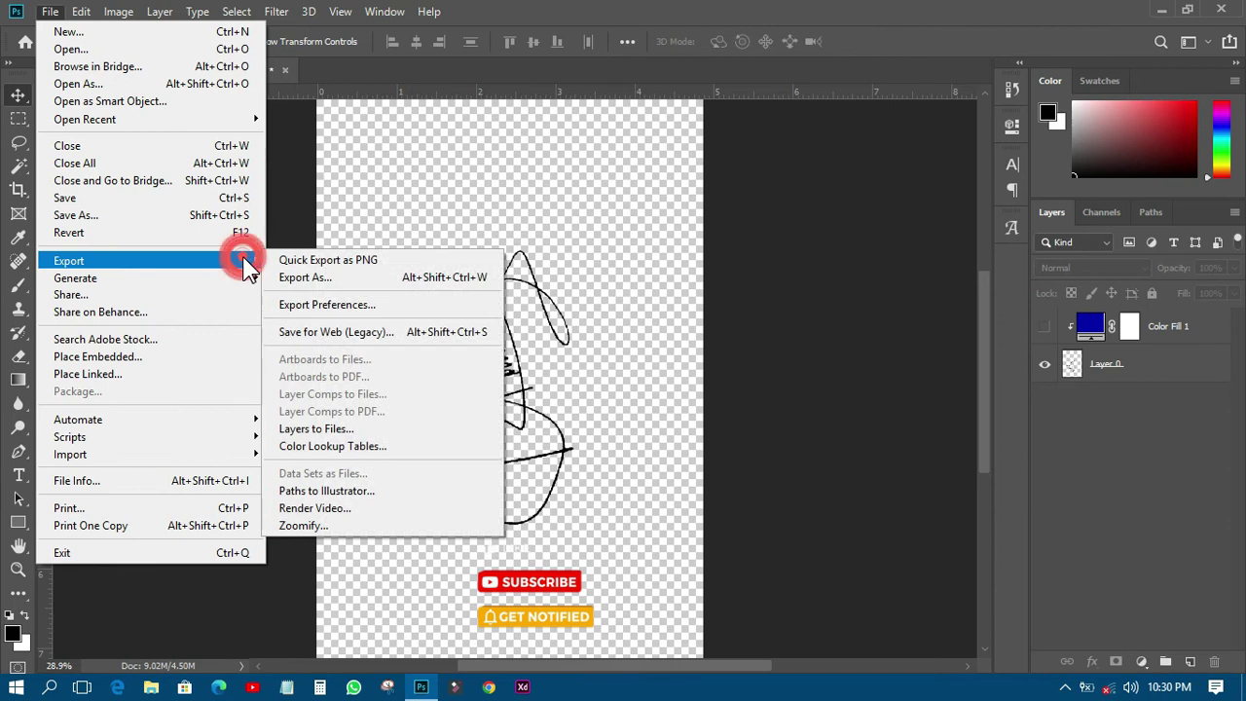
{"action": "left_click", "coordinate": [385, 332]}
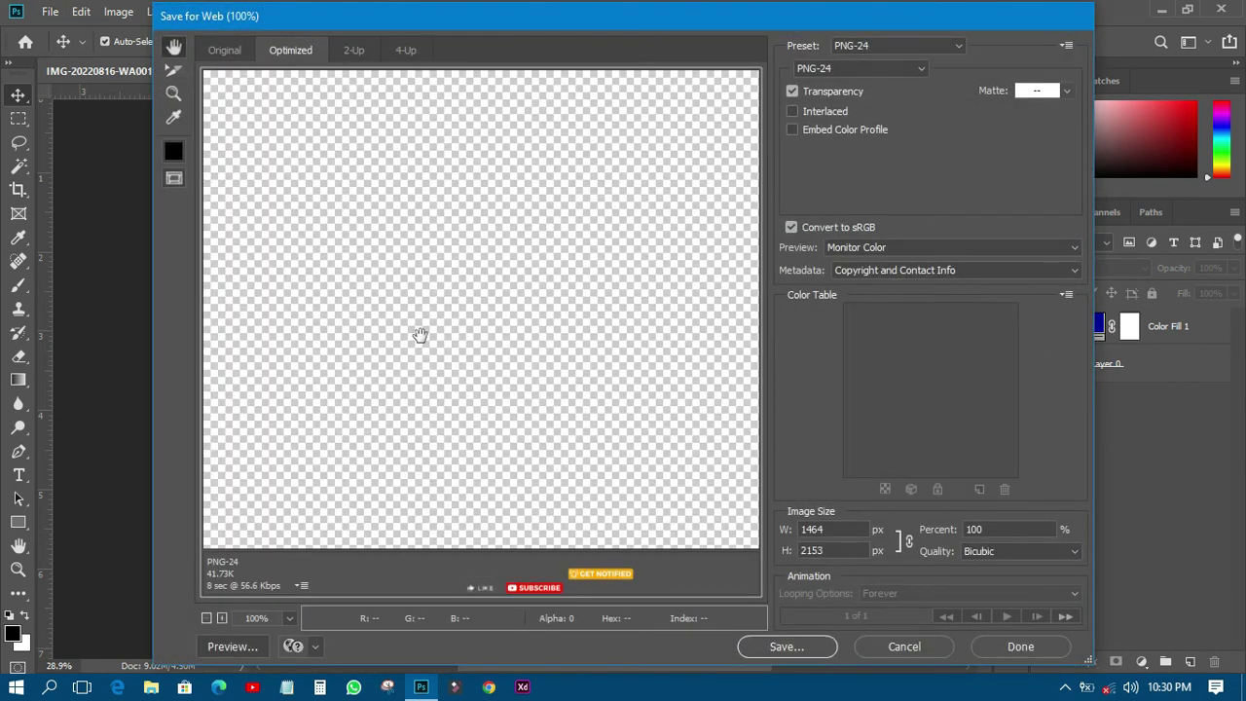
{"action": "left_click", "coordinate": [205, 615]}
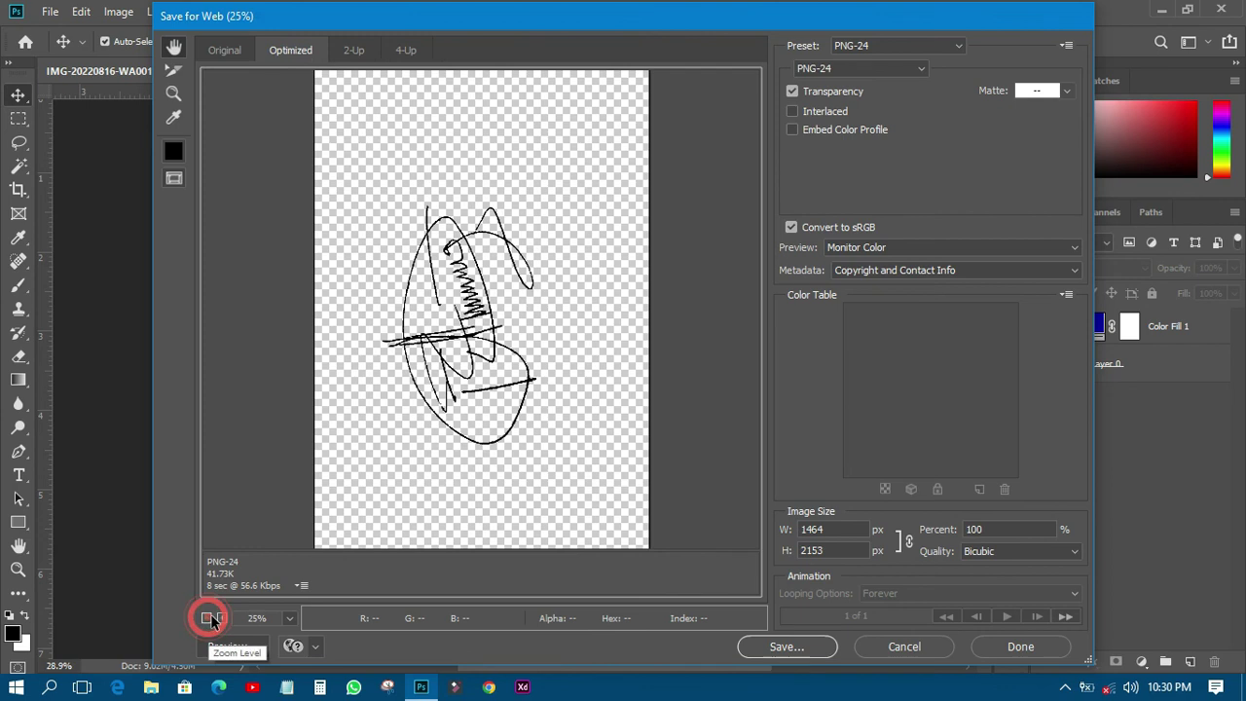
{"action": "left_click", "coordinate": [866, 45]}
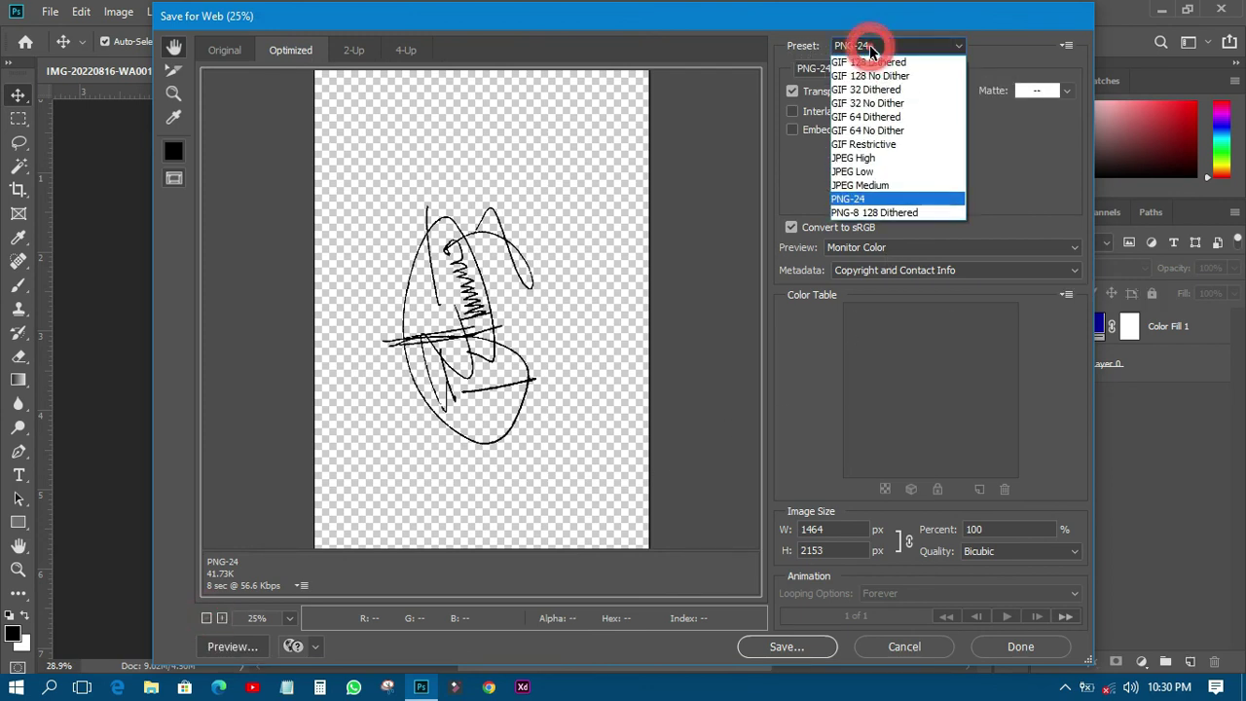
{"action": "left_click", "coordinate": [866, 200]}
{"action": "left_click", "coordinate": [861, 68]}
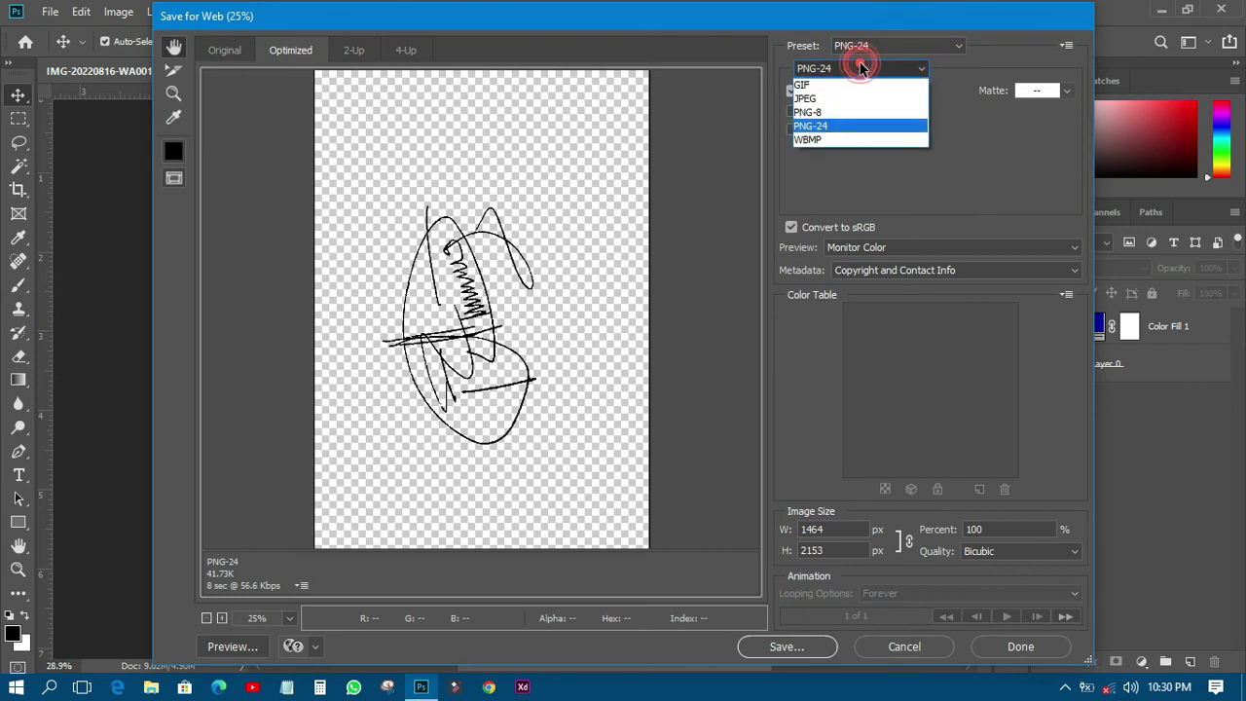
{"action": "left_click", "coordinate": [835, 126]}
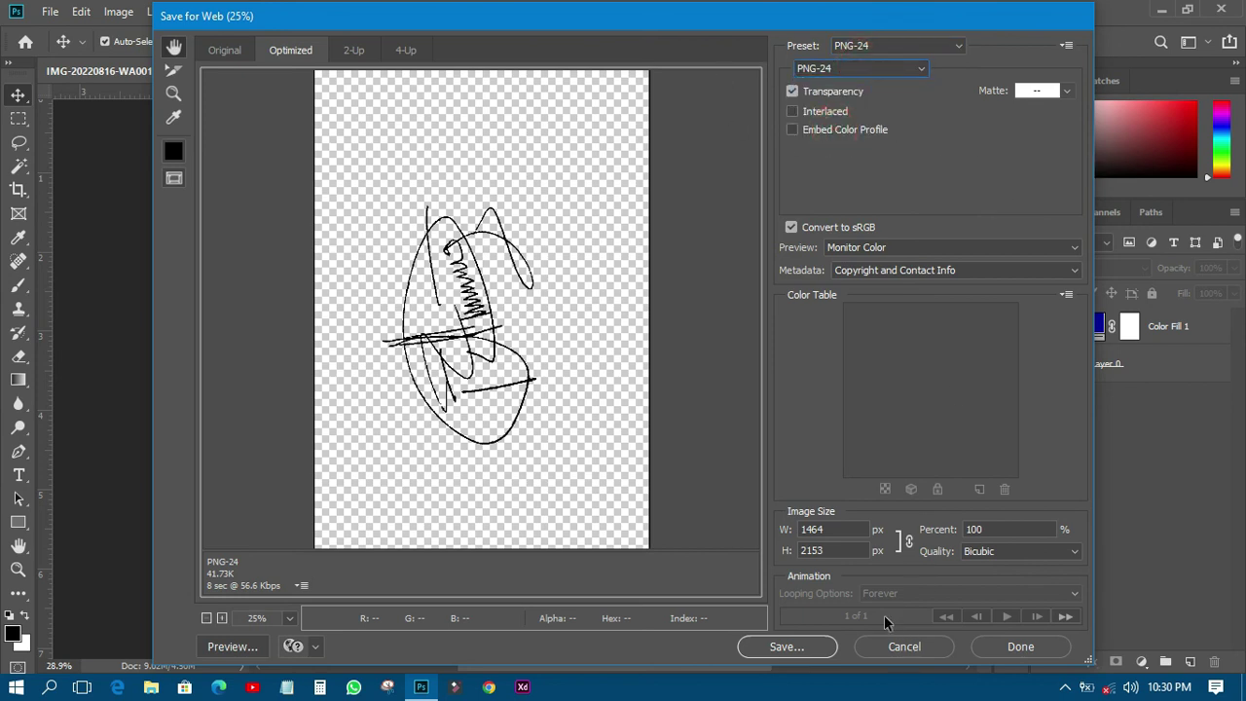
Save the optimized image to the Desktop under the file name "digital signaTURE".
{"action": "left_click", "coordinate": [786, 647]}
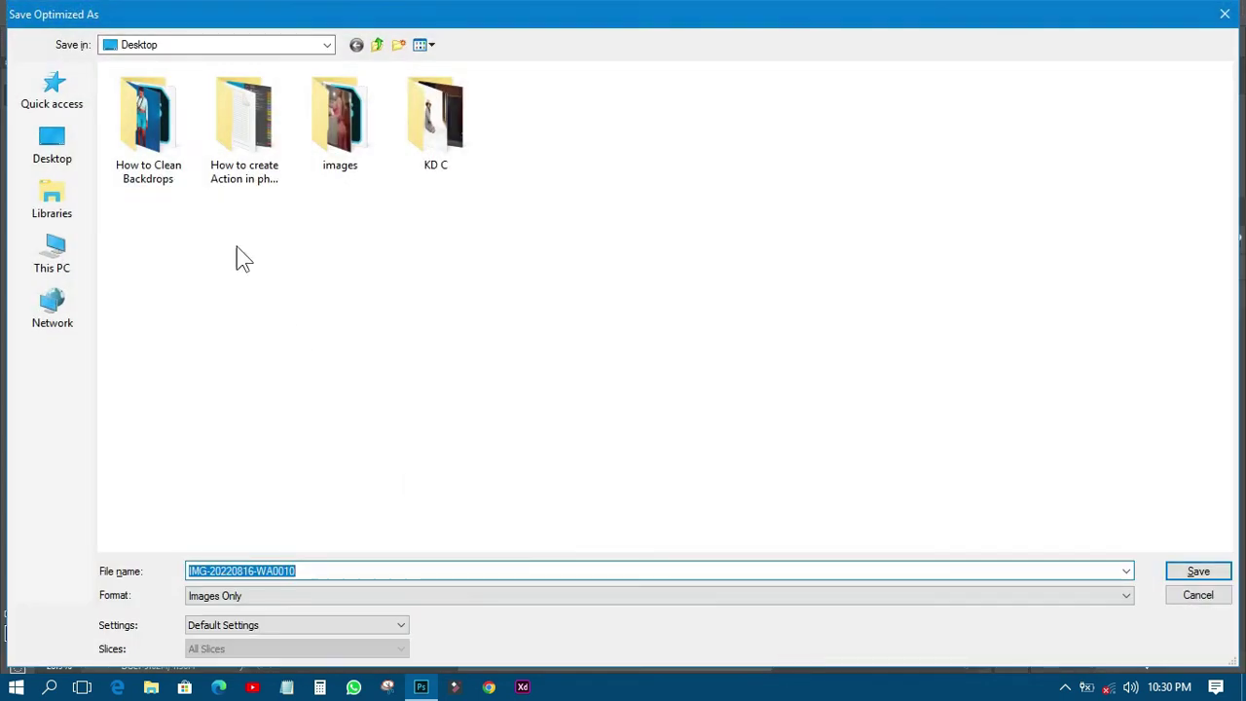
{"action": "type", "text": "digital signaTURE"}
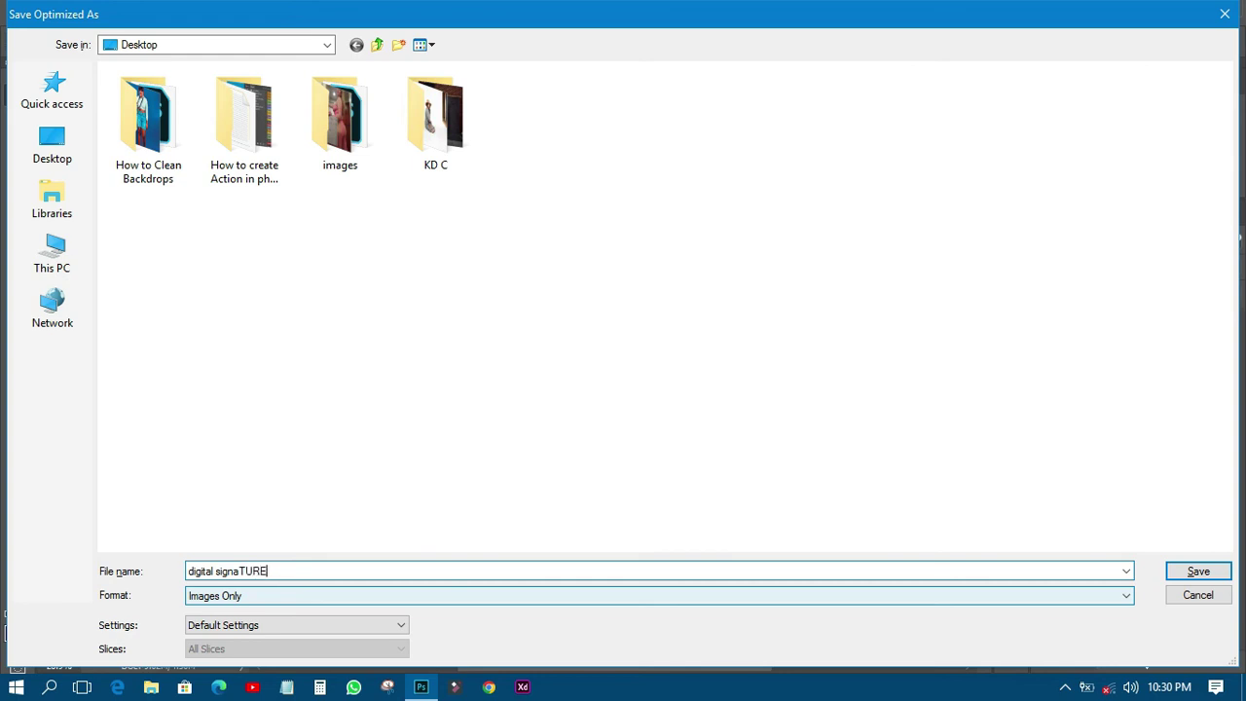
{"action": "key", "text": "Return"}
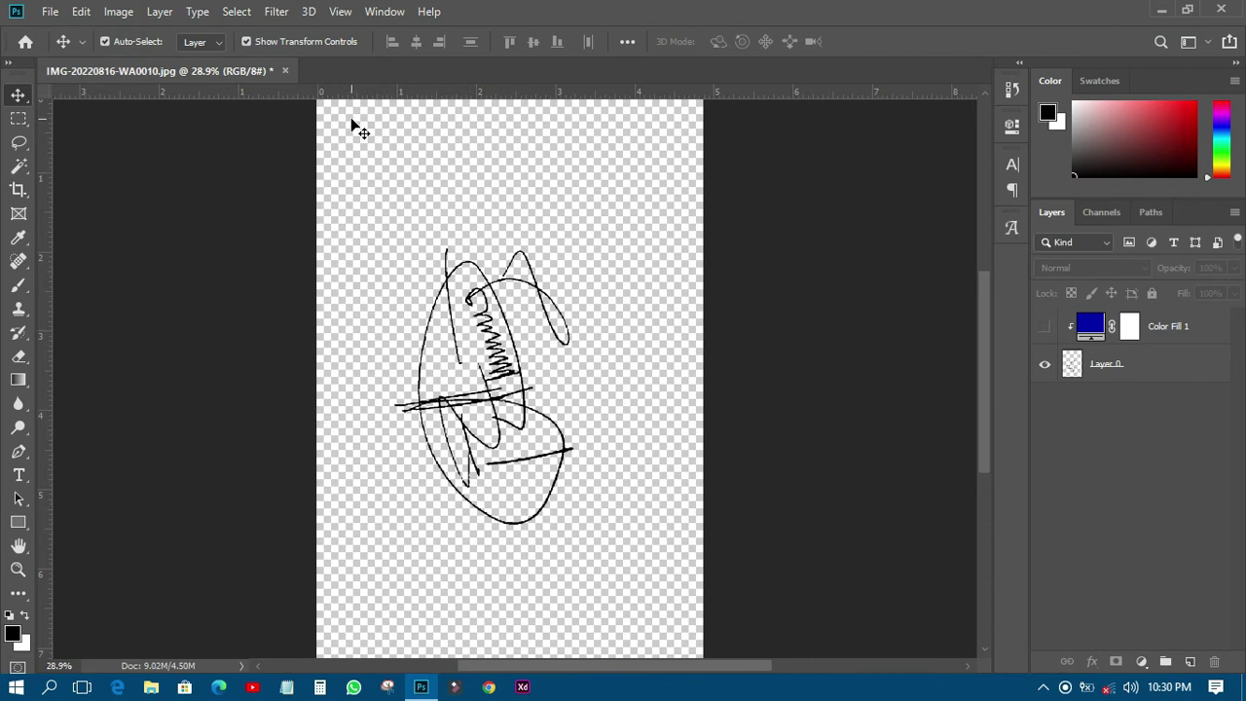
View the exported signature PNG from the desktop in Photos and close the viewer.
{"action": "left_click", "coordinate": [1156, 12]}
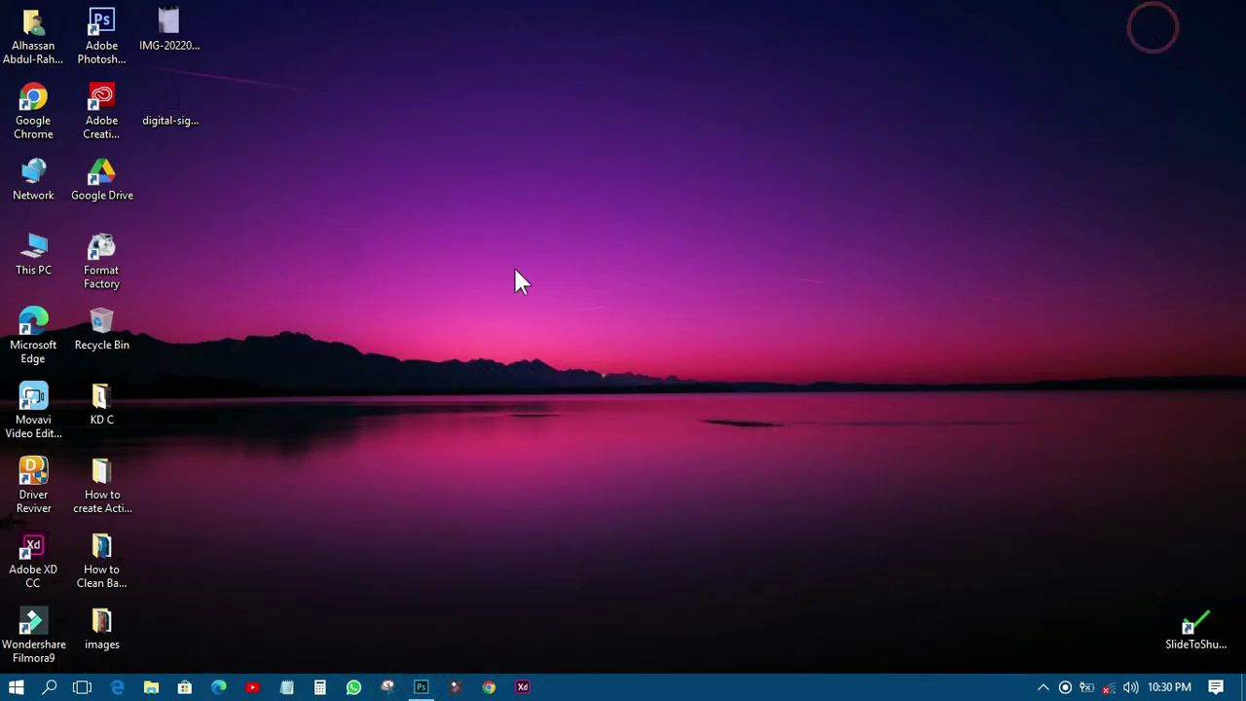
{"action": "double_click", "coordinate": [185, 102]}
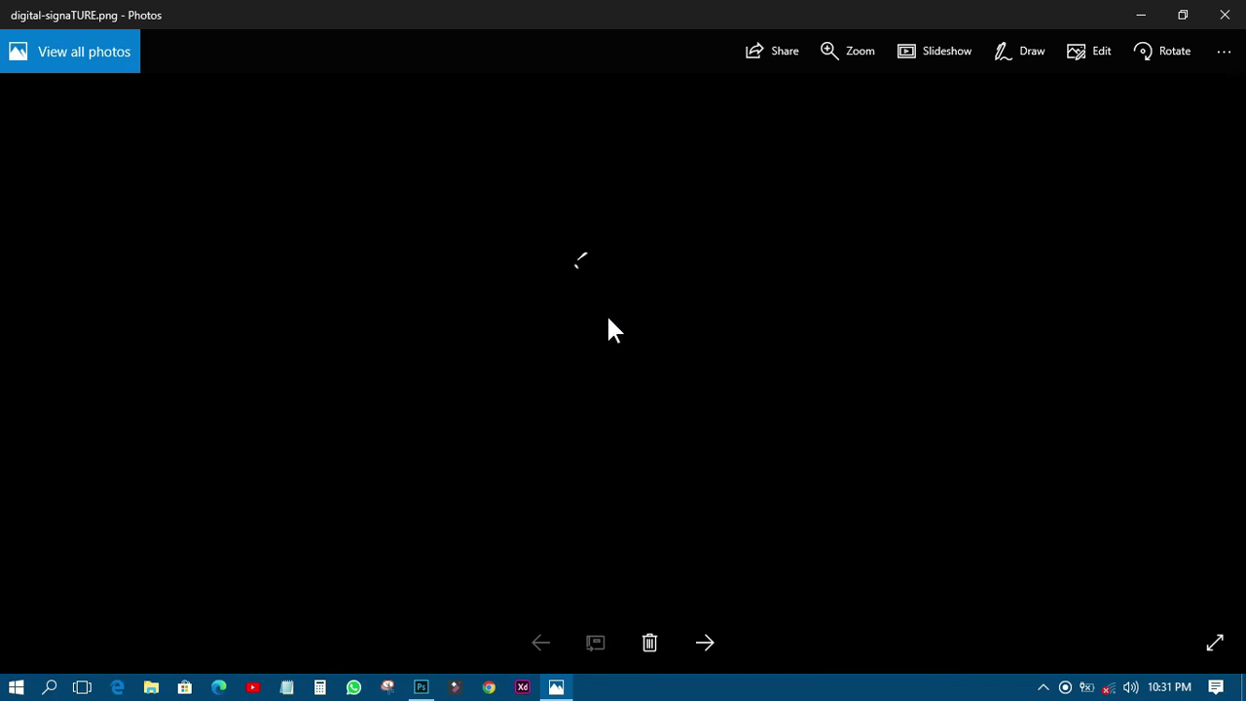
{"action": "left_click", "coordinate": [1225, 15]}
Open digital-signaTURE.png in Photoshop as its own document and add a black Solid Color fill layer beneath Layer 1.
{"action": "mouse_move", "coordinate": [181, 96]}
{"action": "left_mouse_down"}
{"action": "mouse_move", "coordinate": [395, 572]}
{"action": "mouse_move", "coordinate": [417, 684]}
{"action": "mouse_move", "coordinate": [539, 234]}
{"action": "mouse_move", "coordinate": [637, 38]}
{"action": "left_mouse_up"}
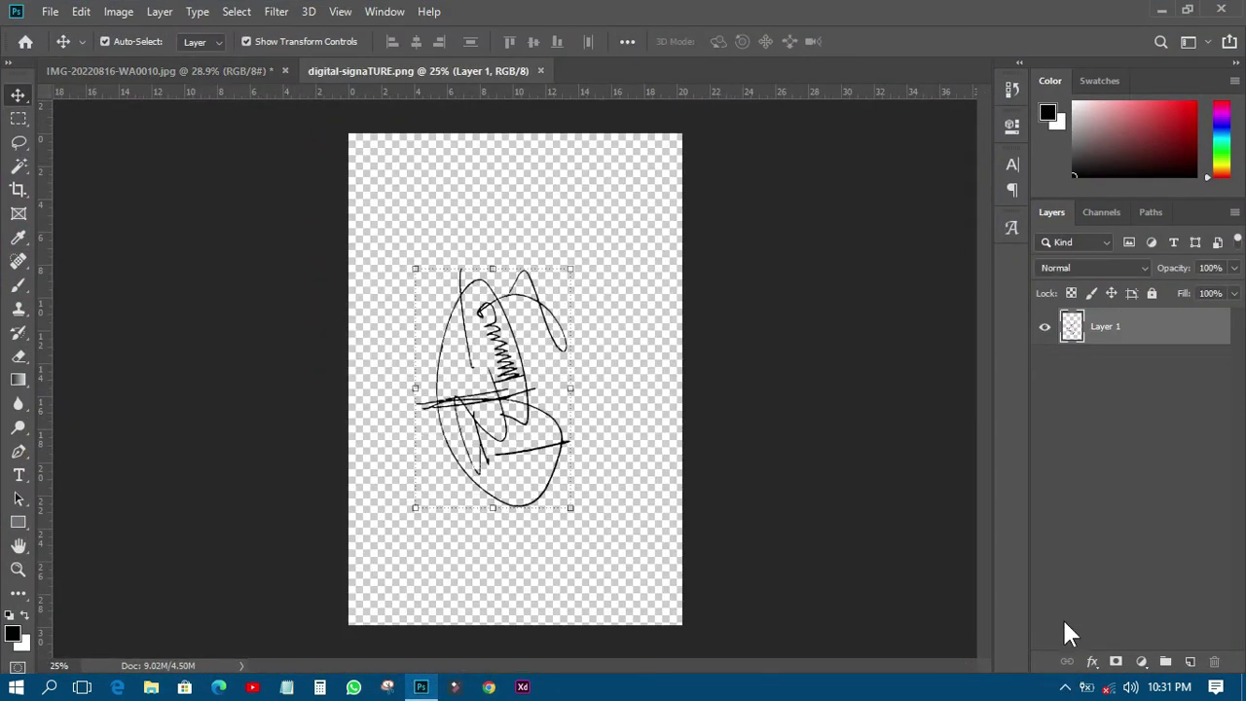
{"action": "left_click", "coordinate": [1143, 663]}
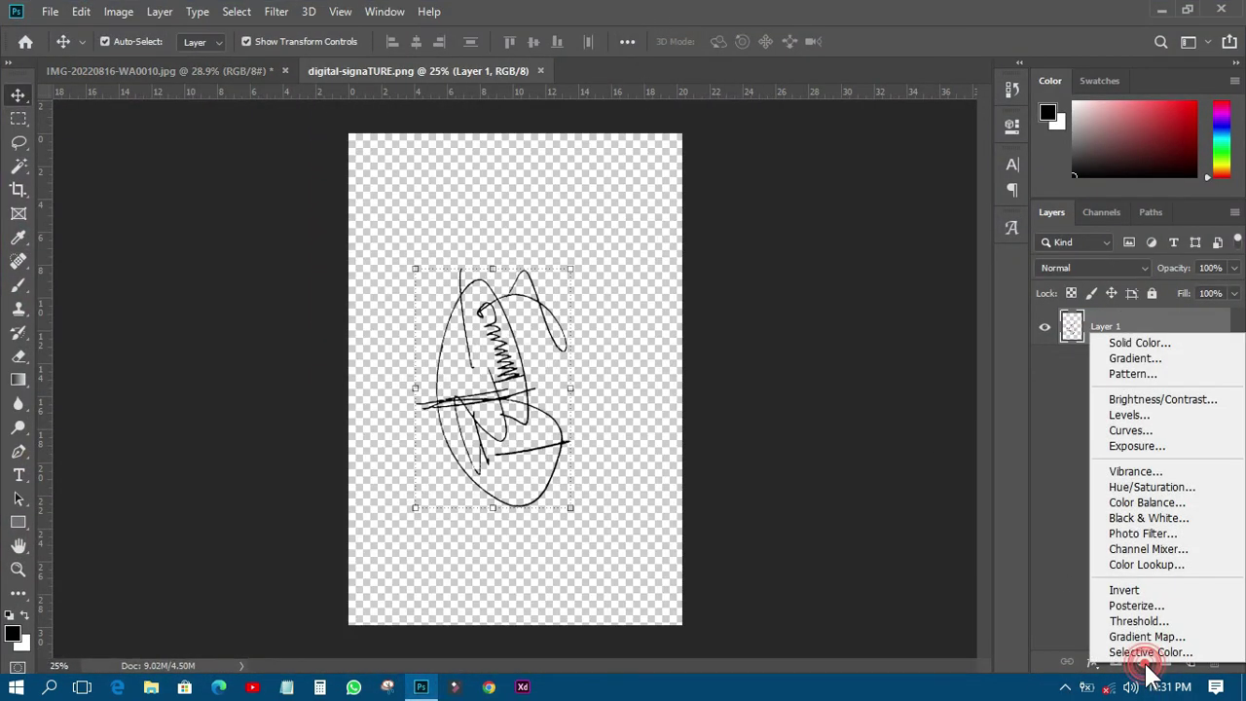
{"action": "left_click", "coordinate": [1129, 344]}
{"action": "left_click", "coordinate": [1116, 167]}
{"action": "left_click_drag", "start_coordinate": [1153, 337], "coordinate": [1154, 392]}
Select both leftover white patches on Layer 1 with the Magic Wand, delete them and clear the selection.
{"action": "scroll", "coordinate": [581, 364], "scroll_direction": "up", "scroll_amount": 10}
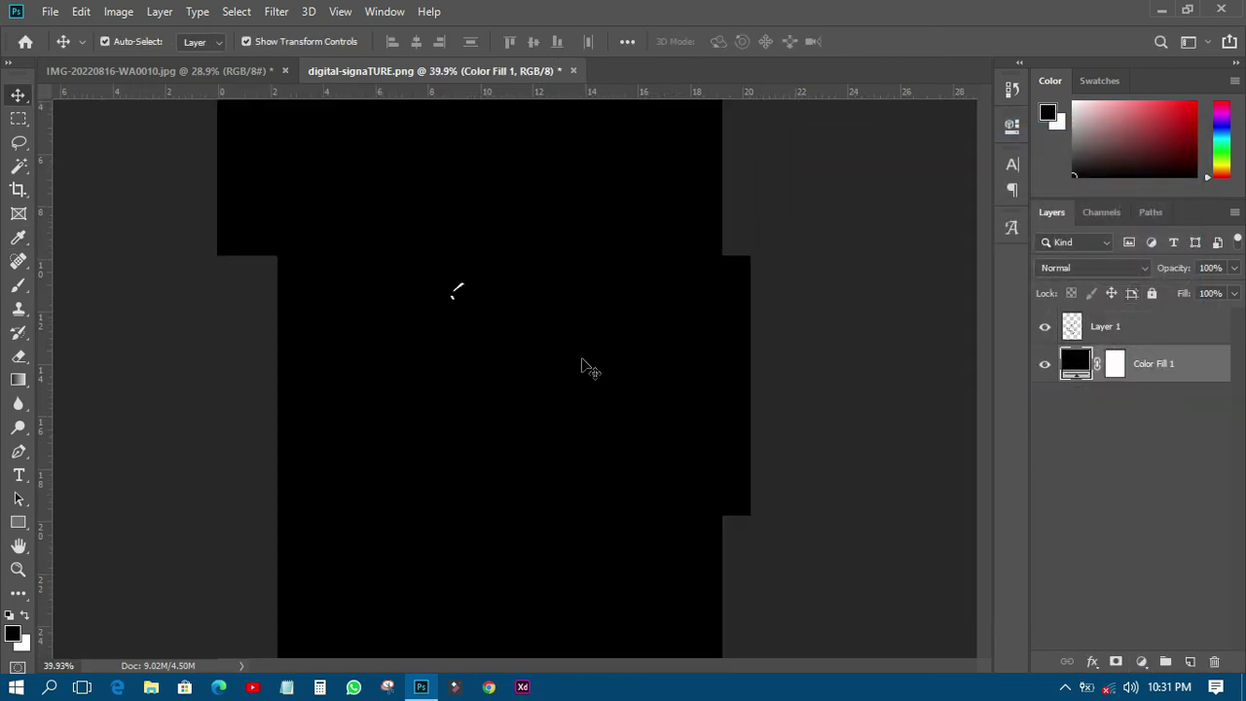
{"action": "scroll", "coordinate": [321, 316], "scroll_direction": "up", "scroll_amount": 2}
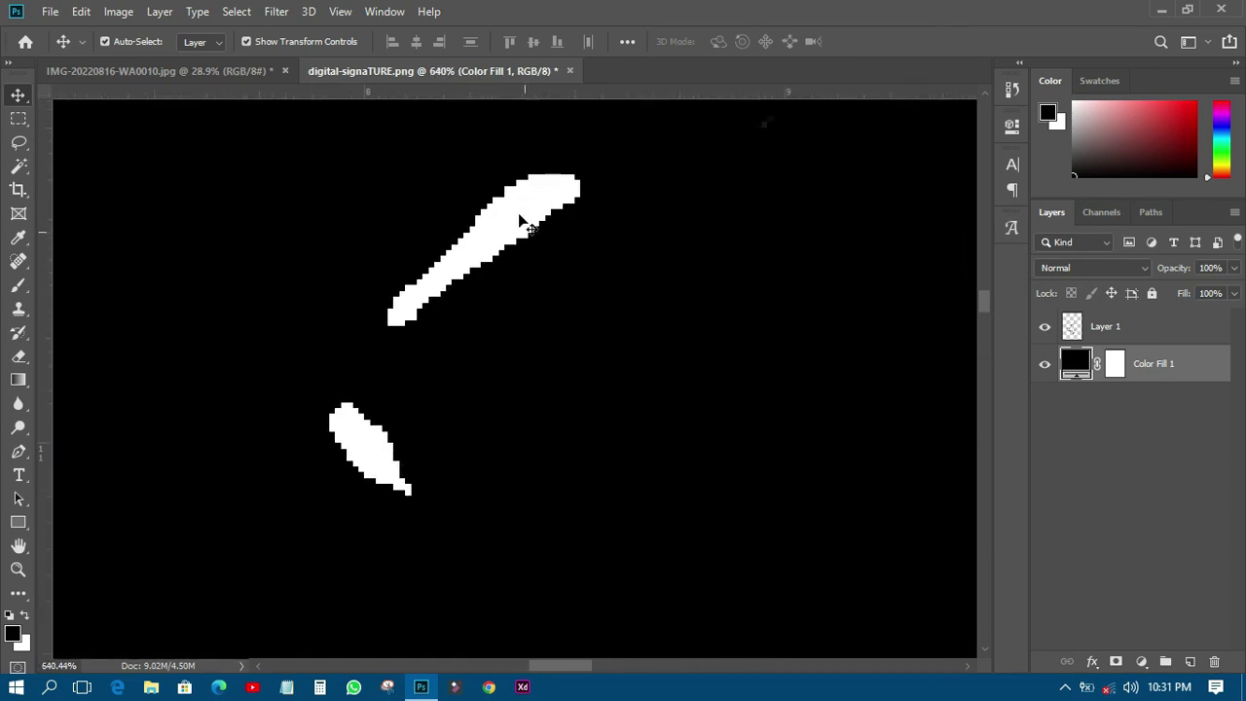
{"action": "left_click", "coordinate": [514, 206]}
{"action": "left_click", "coordinate": [19, 166]}
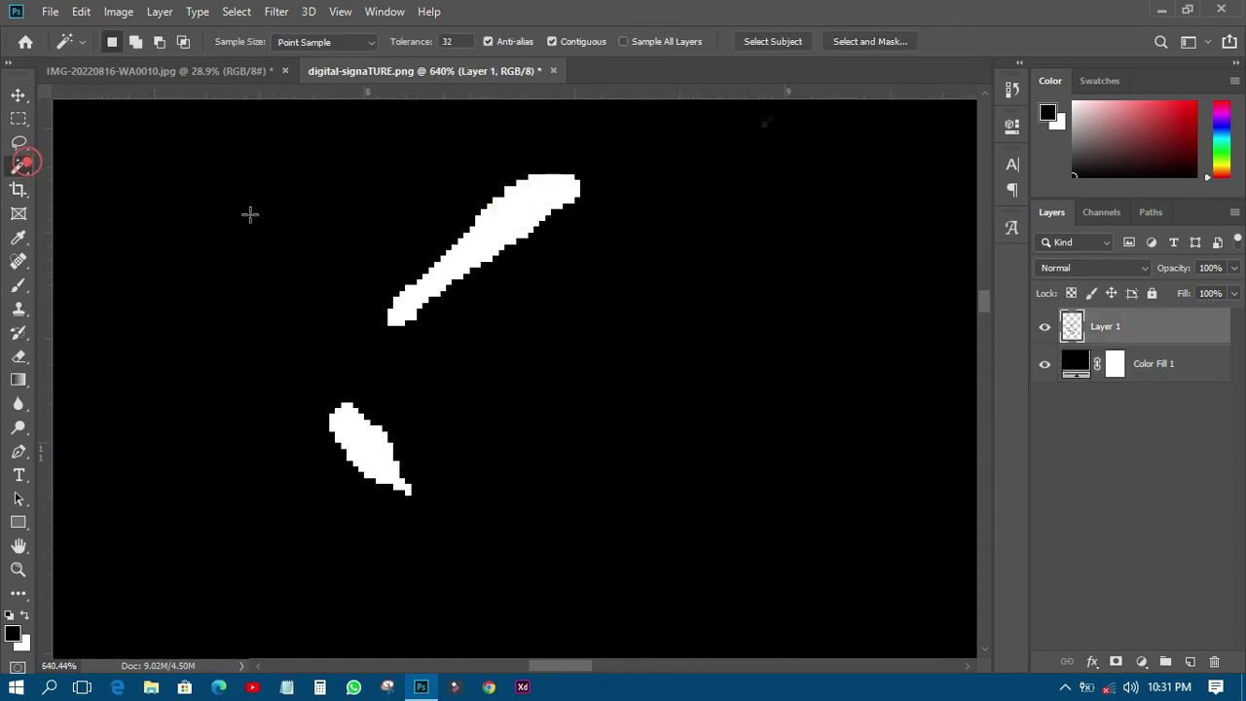
{"action": "left_click", "coordinate": [501, 220]}
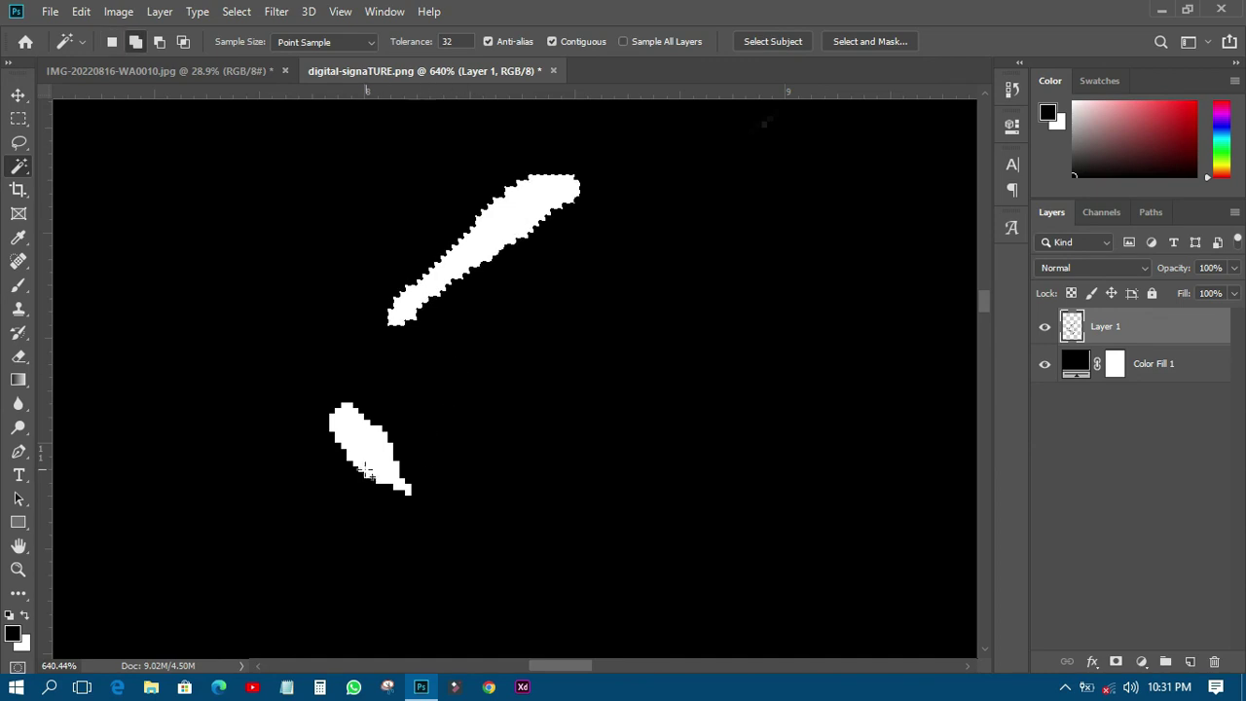
{"action": "left_click", "coordinate": [368, 453], "text": "shift"}
{"action": "key", "text": "Delete"}
{"action": "scroll", "coordinate": [370, 455], "scroll_direction": "down", "scroll_amount": 6}
{"action": "key", "text": "ctrl+d"}
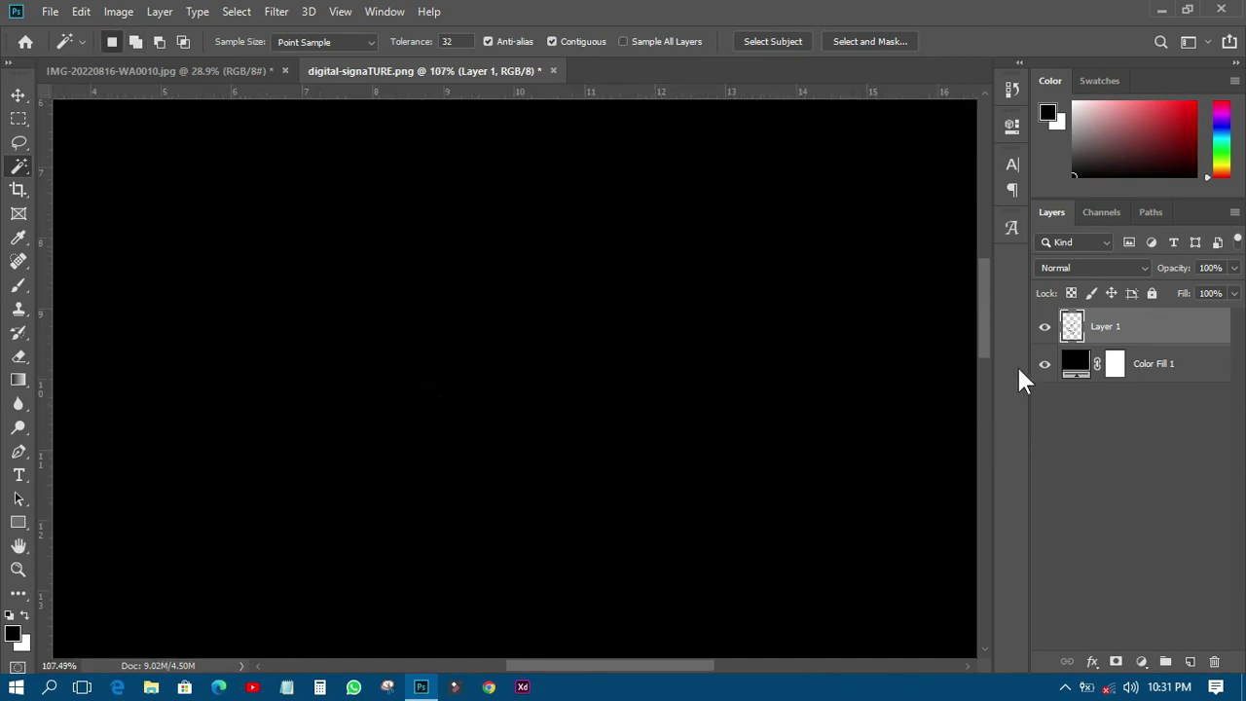
Change the background fill layer's color to white, hex ffffff, and inspect the signature against it.
{"action": "double_click", "coordinate": [1071, 363]}
{"action": "type", "text": "ffffff"}
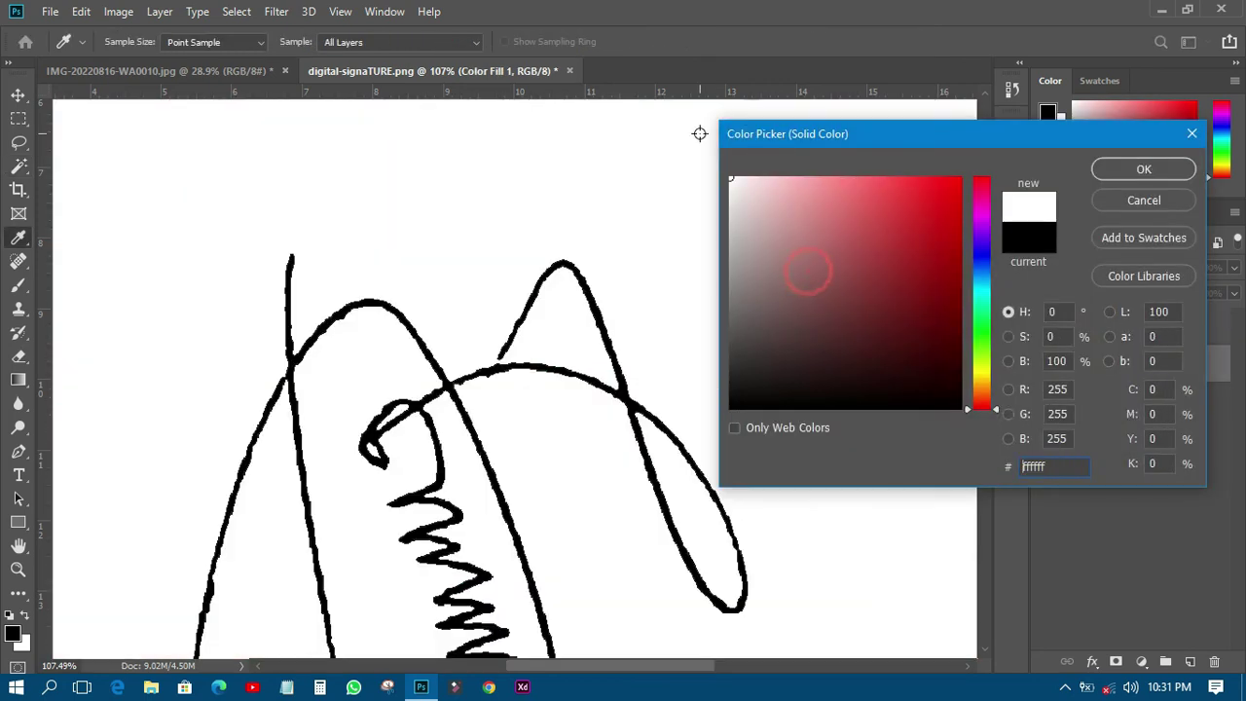
{"action": "left_click", "coordinate": [1116, 173]}
{"action": "scroll", "coordinate": [651, 346], "scroll_direction": "down", "scroll_amount": 5}
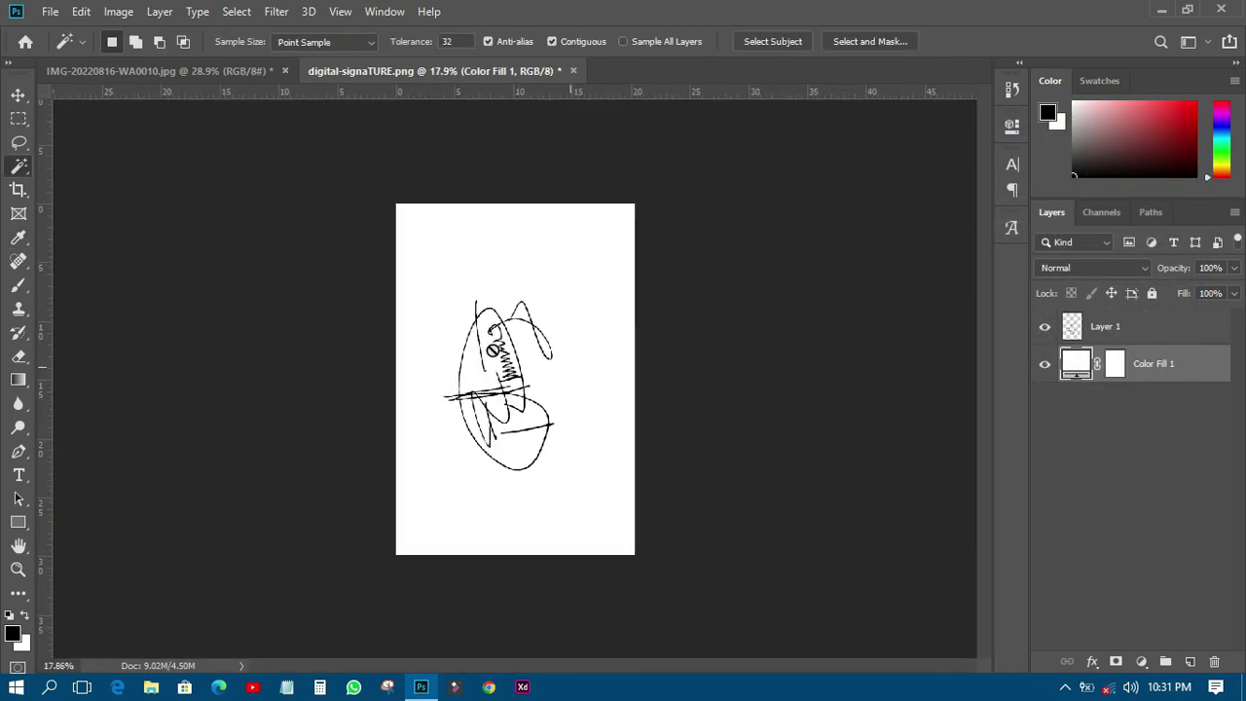
{"action": "scroll", "coordinate": [509, 412], "scroll_direction": "up", "scroll_amount": 2}
{"action": "scroll", "coordinate": [506, 412], "scroll_direction": "up", "scroll_amount": 1}
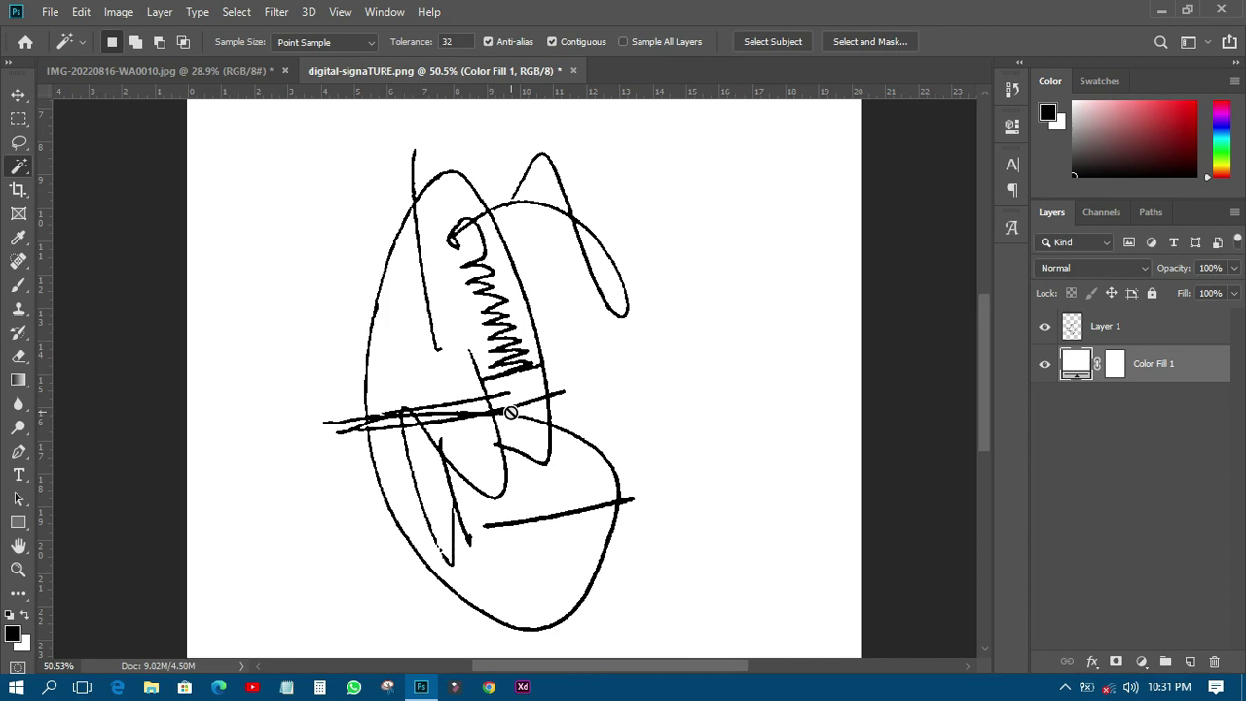